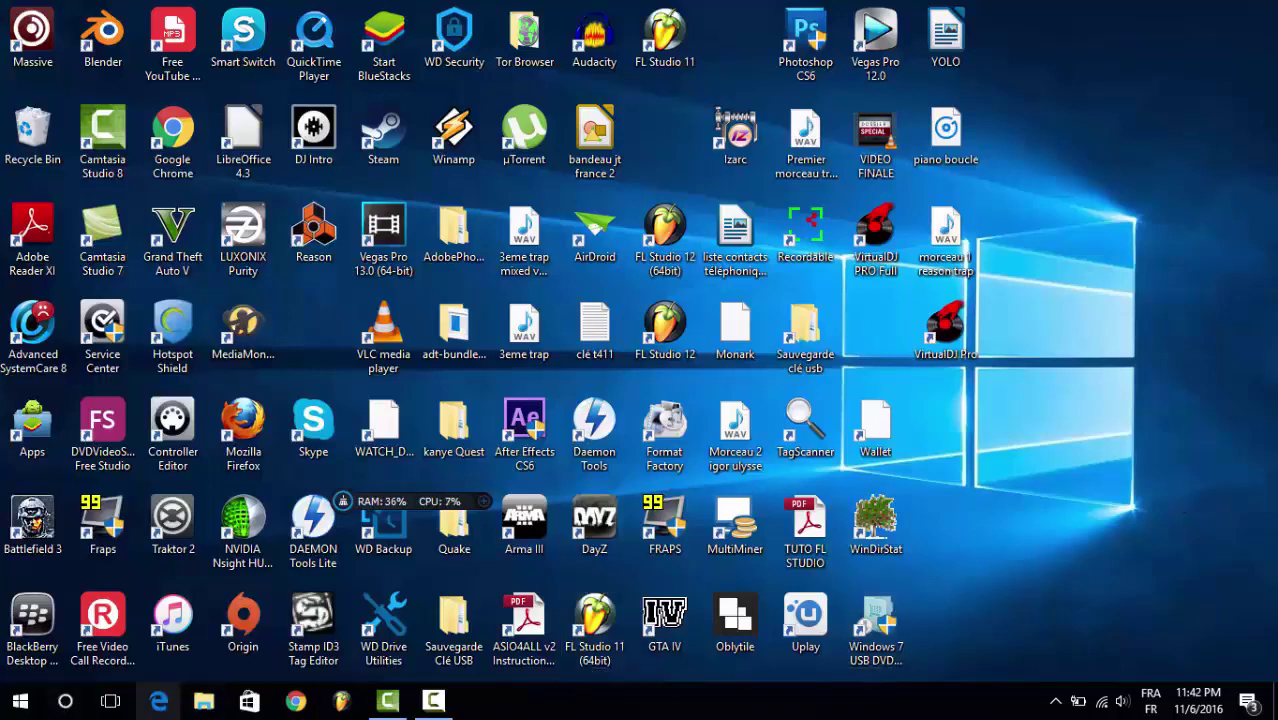
Step: Search the system for "memory" and open Windows Memory Diagnostic
click(62, 703)
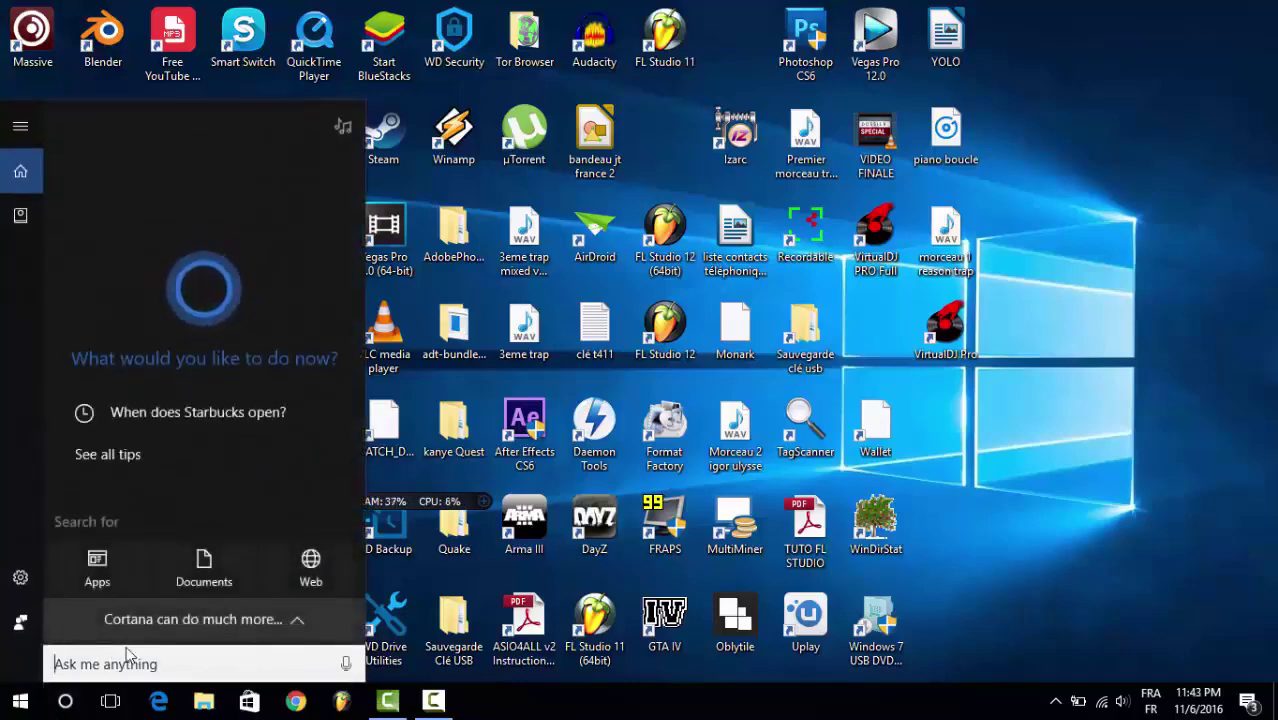
text(memory)
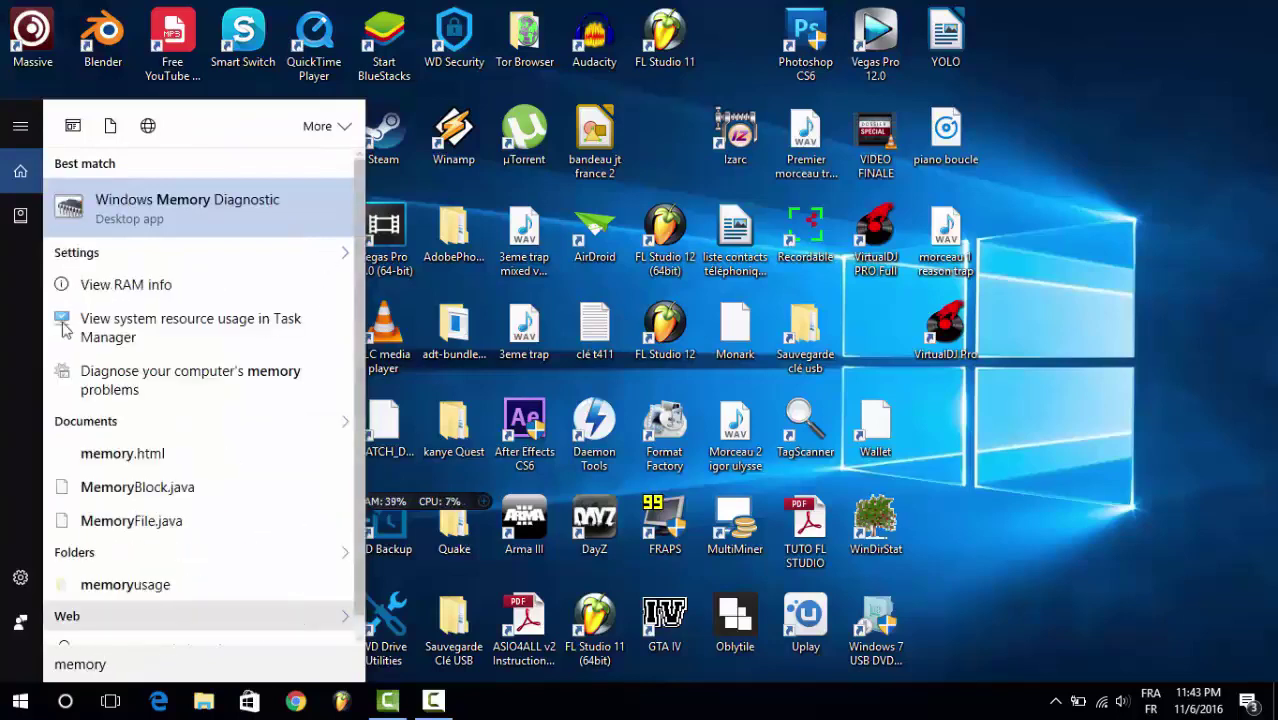
click(203, 213)
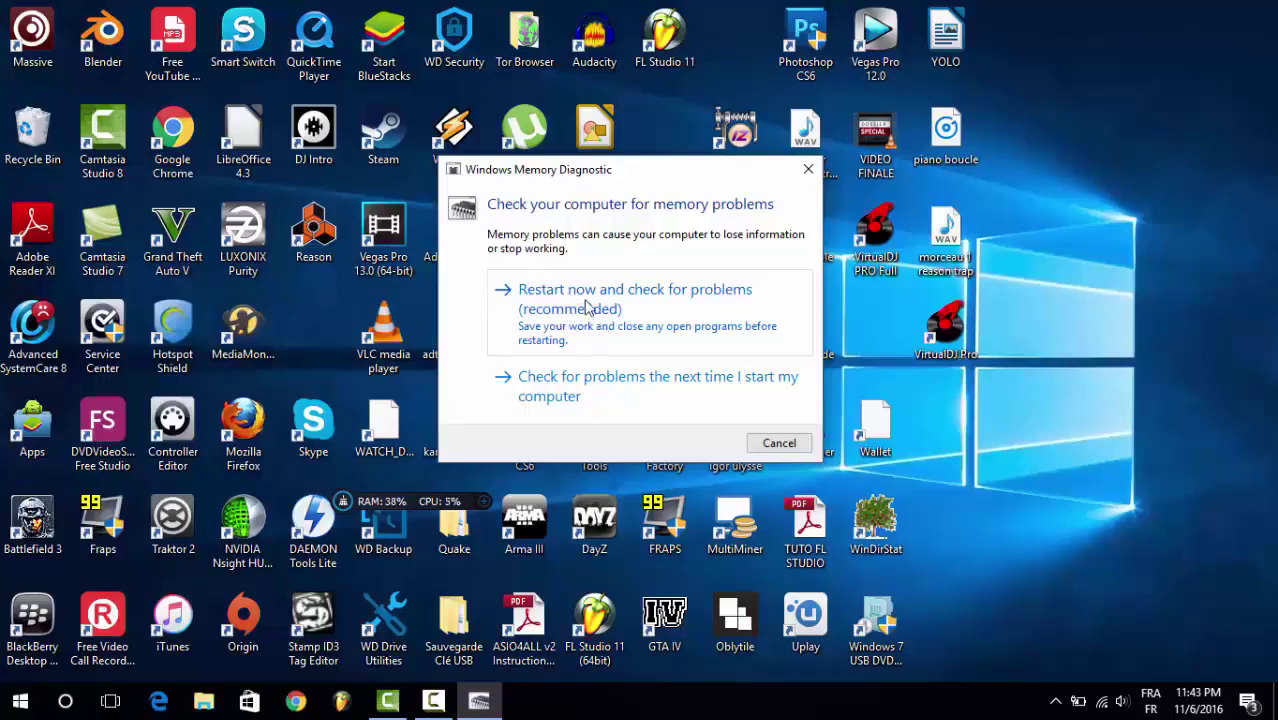
mouse_move(431, 707)
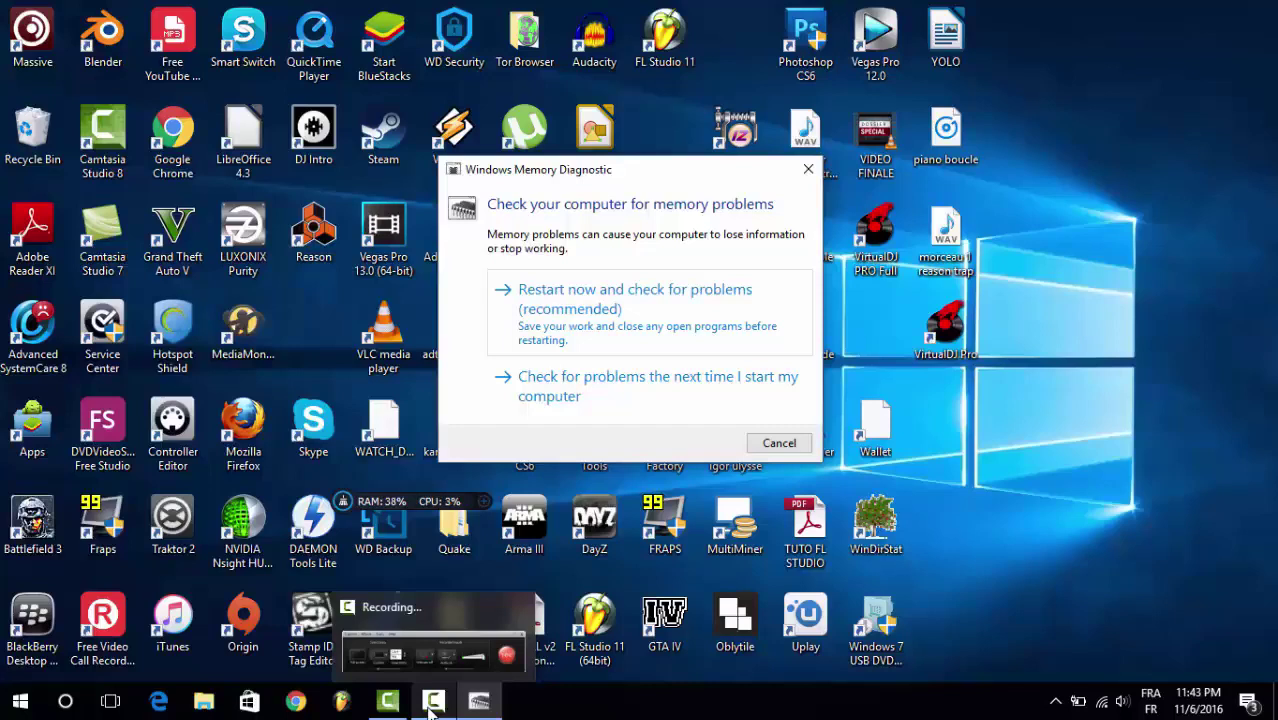
click(431, 707)
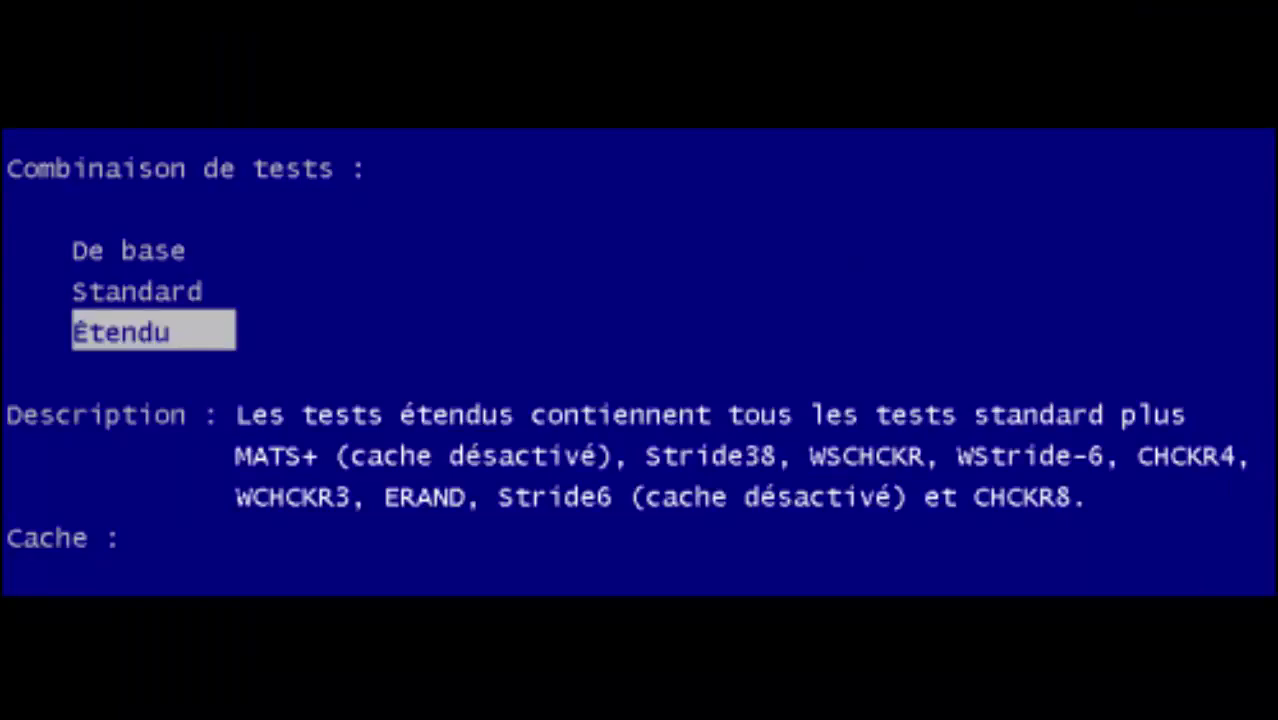
Step: Keep the Étendu test mix and set the memory test's cache option to Actif
key(Tab)
key(Down)
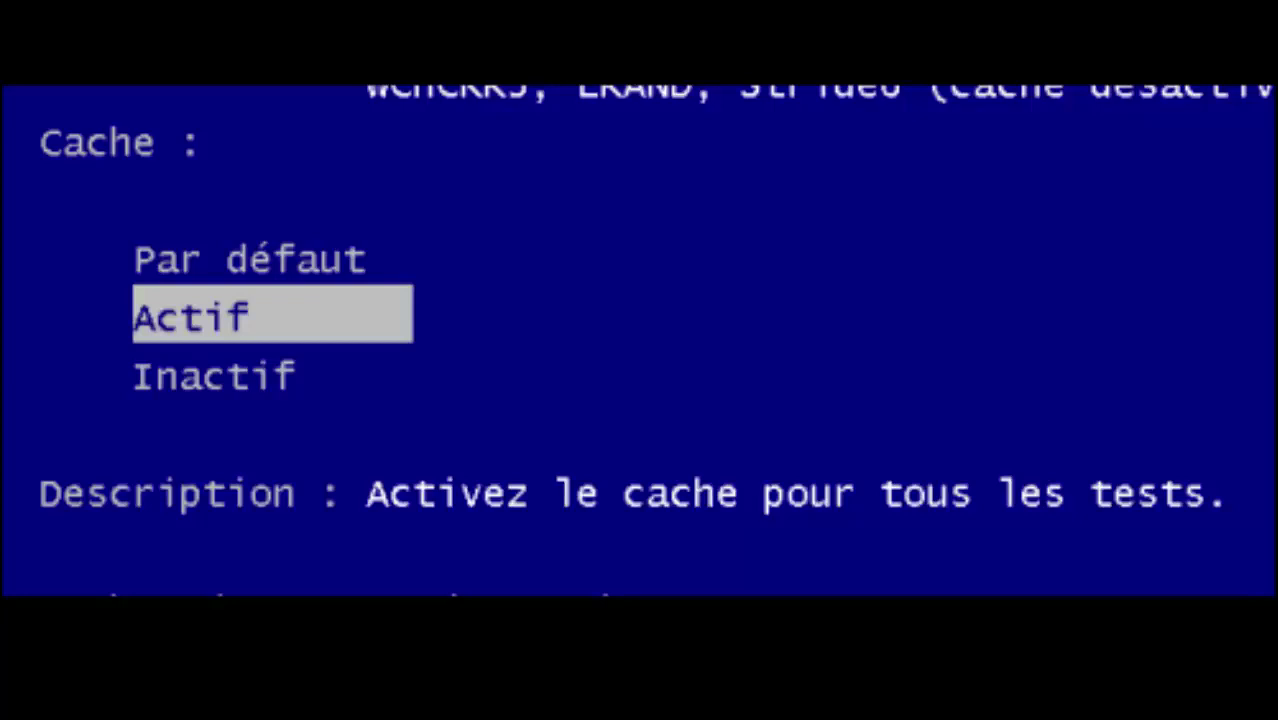
key(Tab)
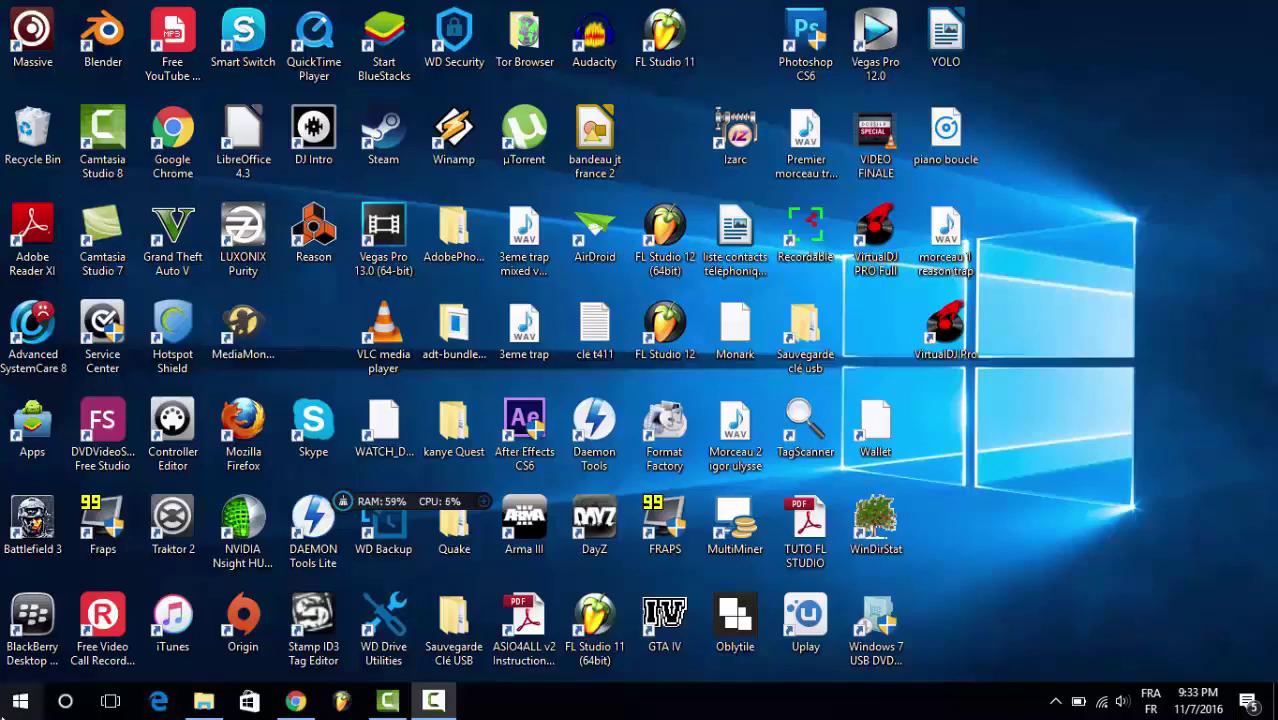
click(20, 700)
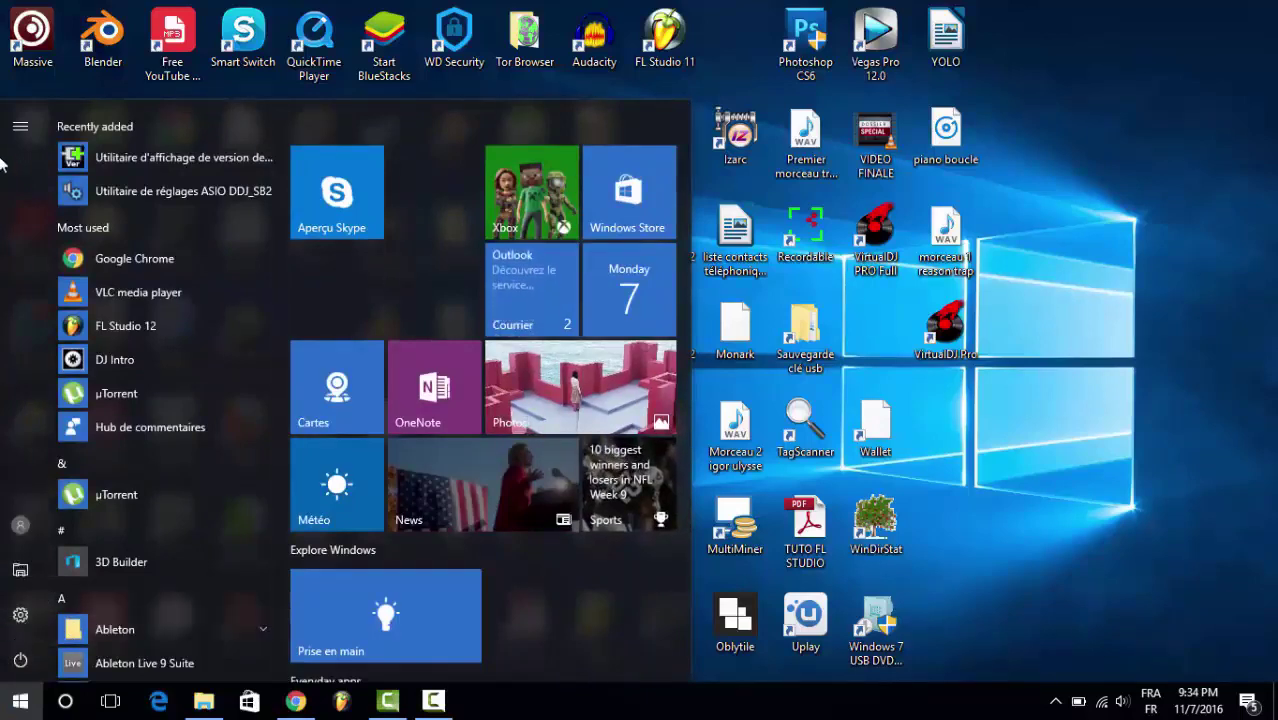
click(28, 127)
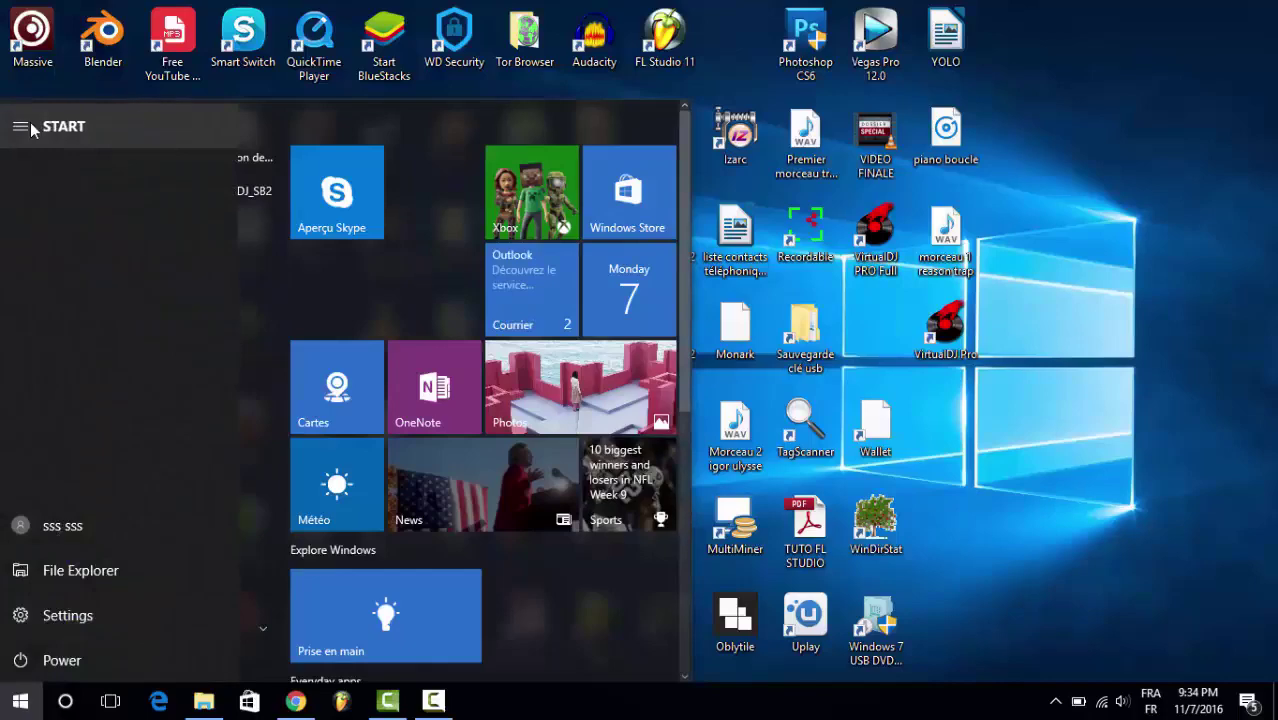
click(22, 126)
click(28, 712)
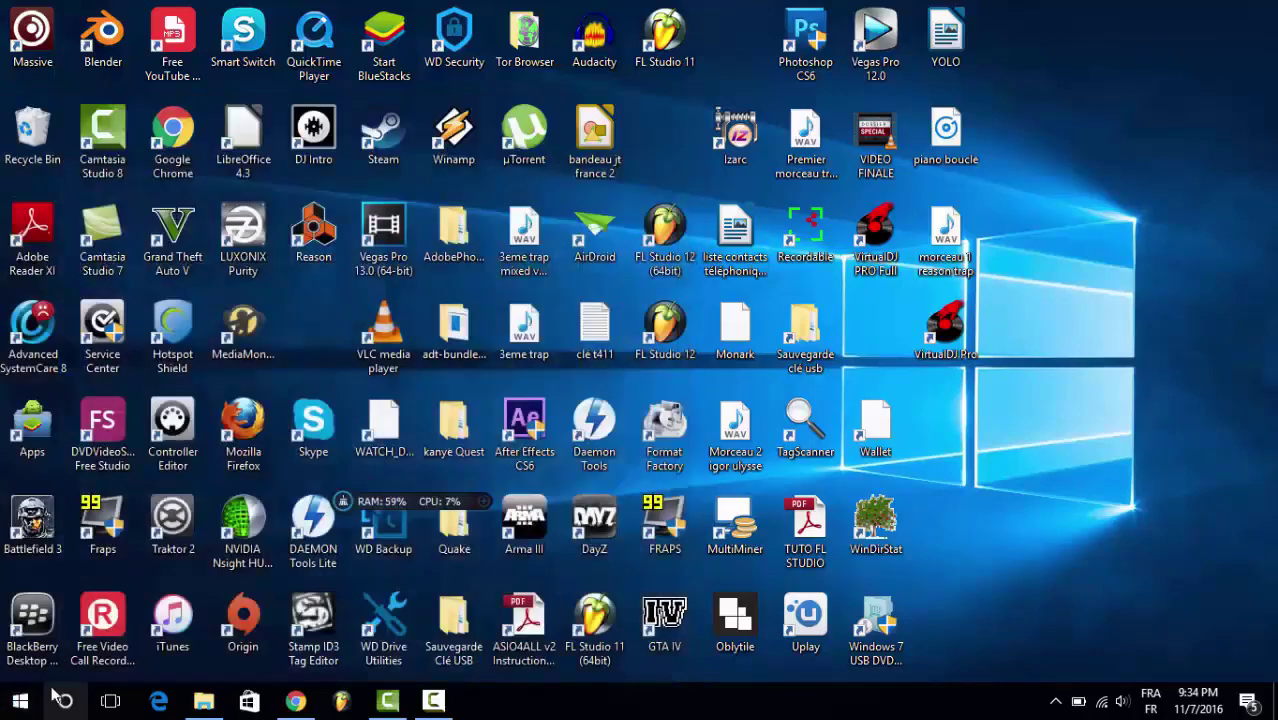
Step: Search the system for "panel" and open the Control Panel
click(64, 706)
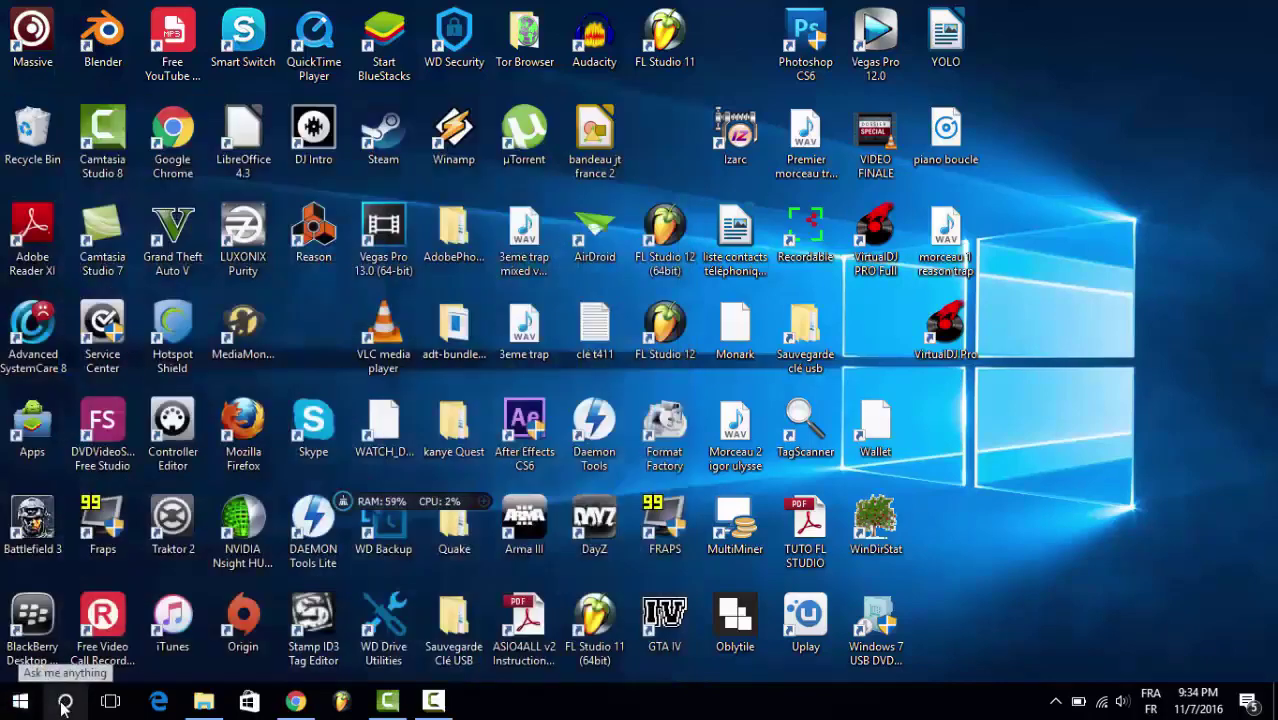
text(p)
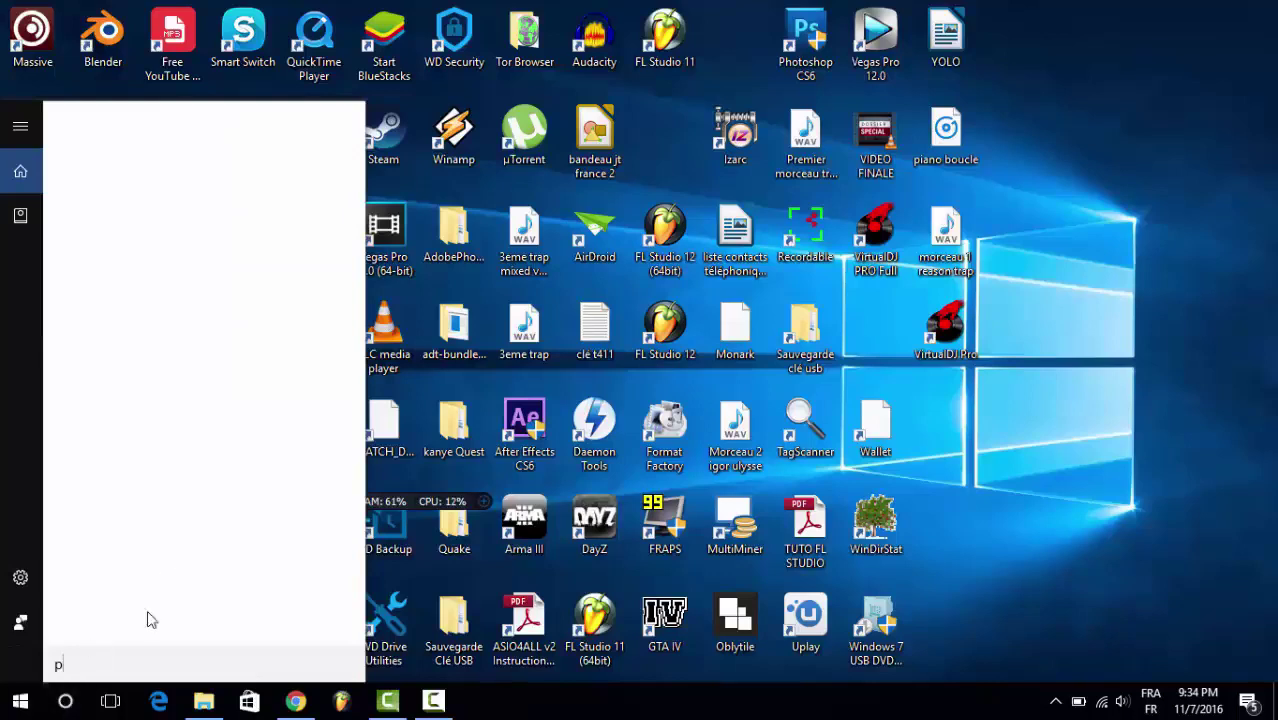
text(anel)
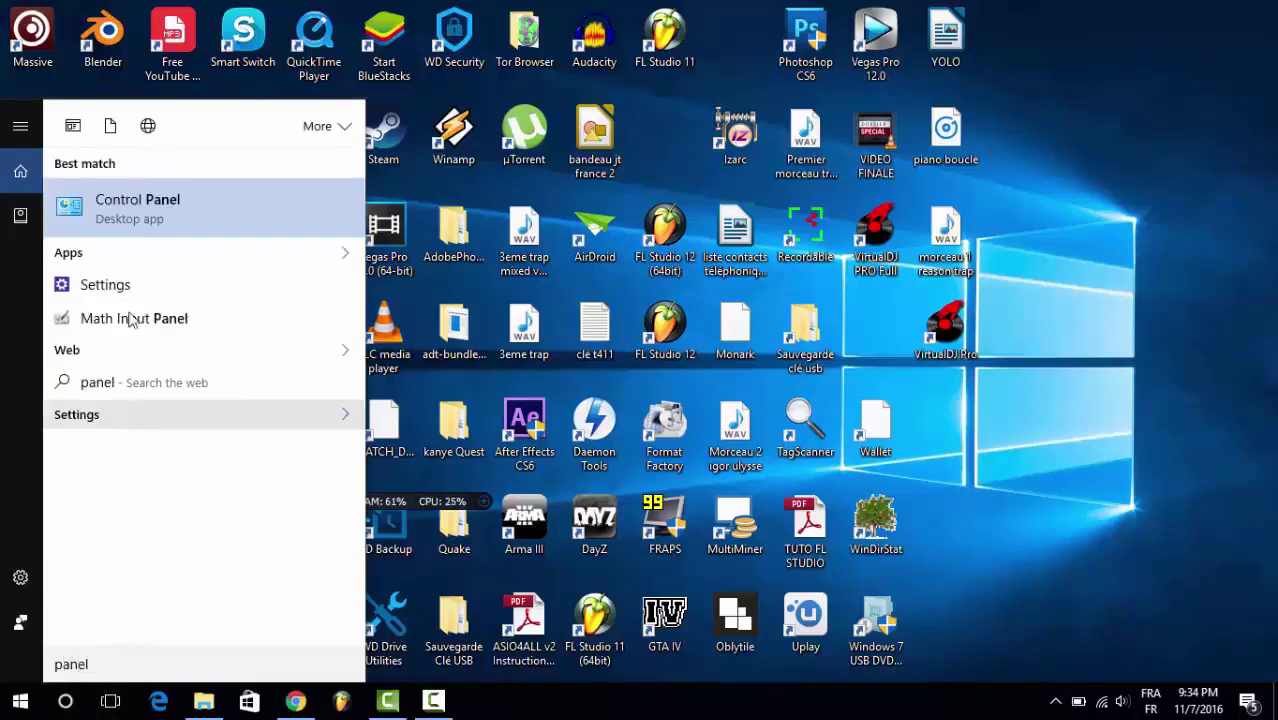
click(116, 216)
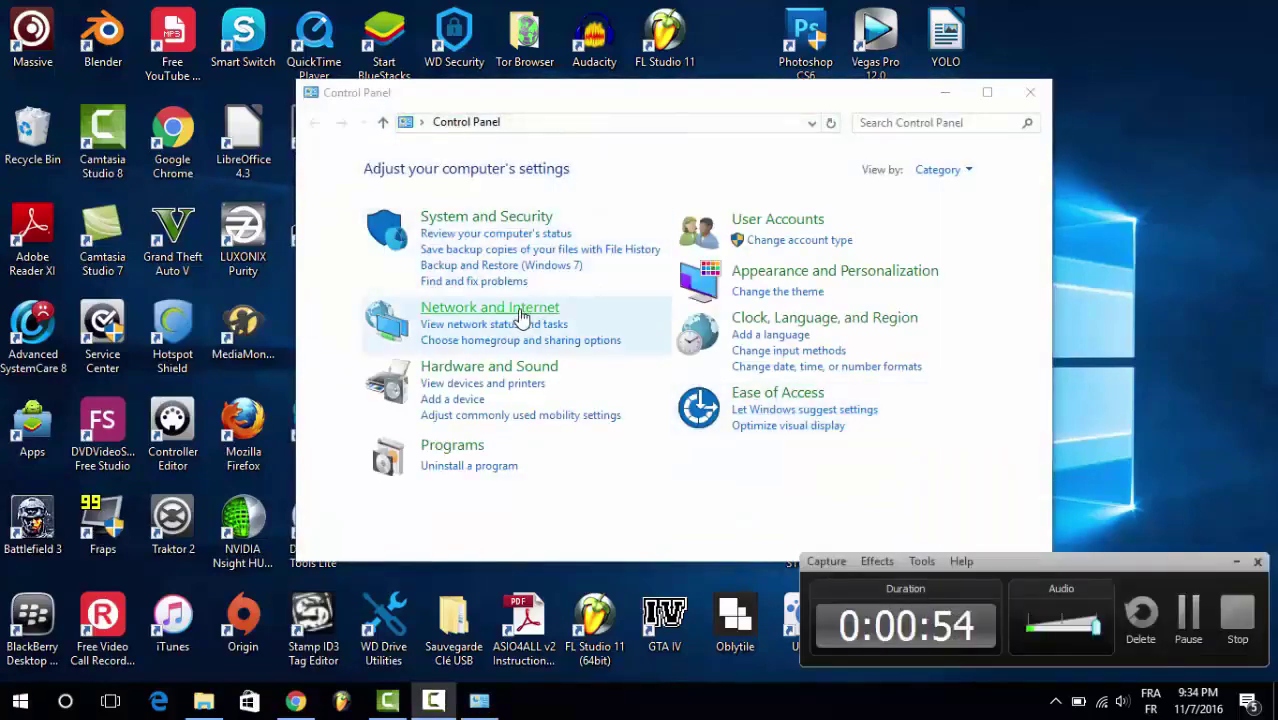
Step: Open the event logs from the administrative tools under System and Security
click(505, 220)
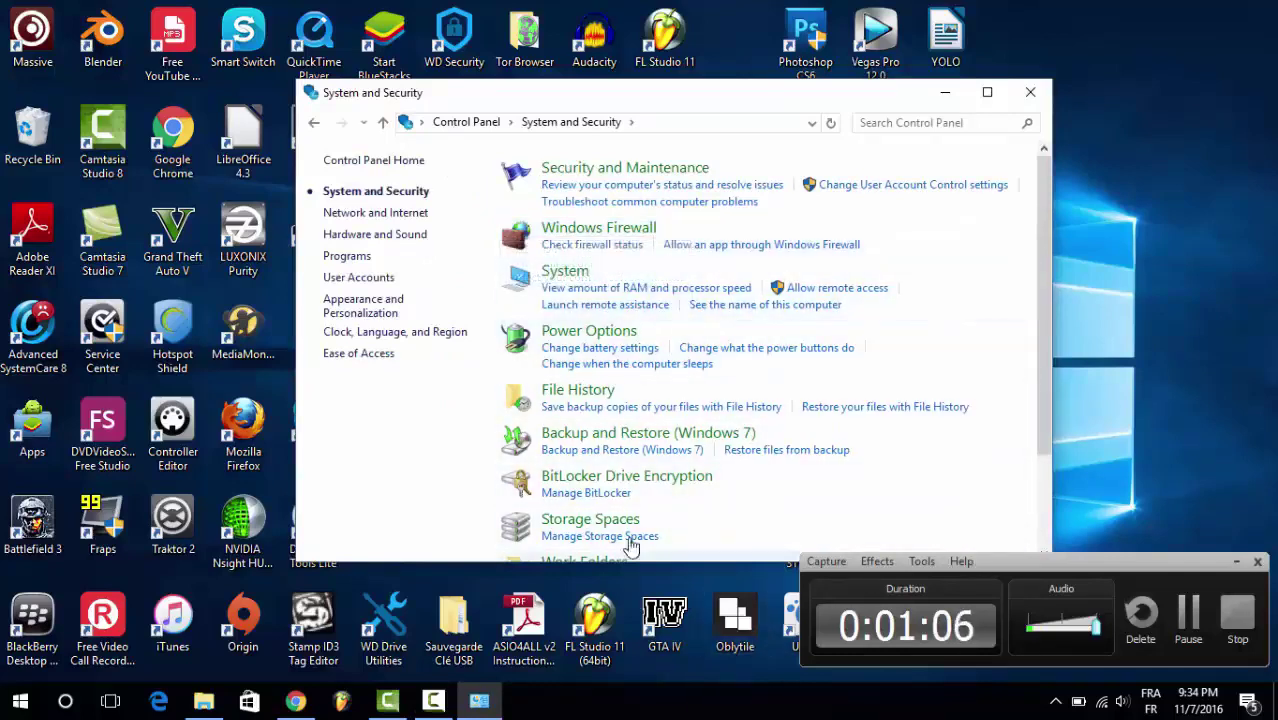
drag(1050, 305, 1037, 422)
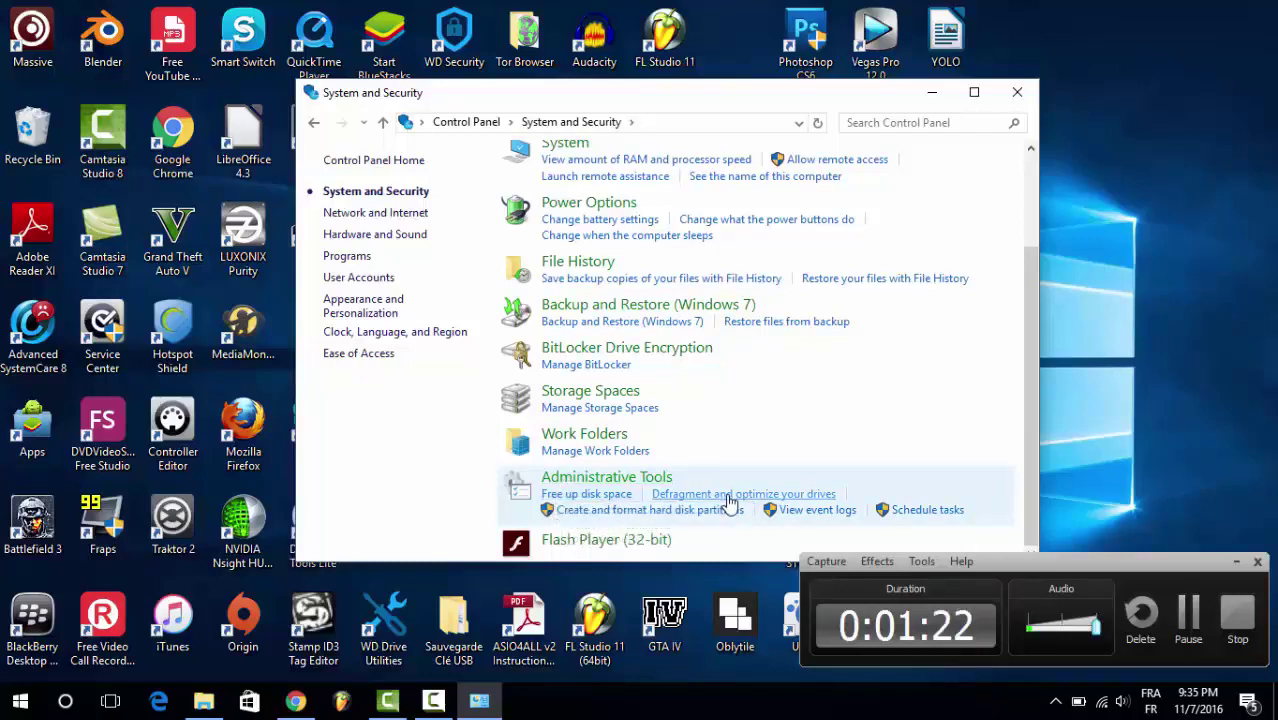
click(818, 511)
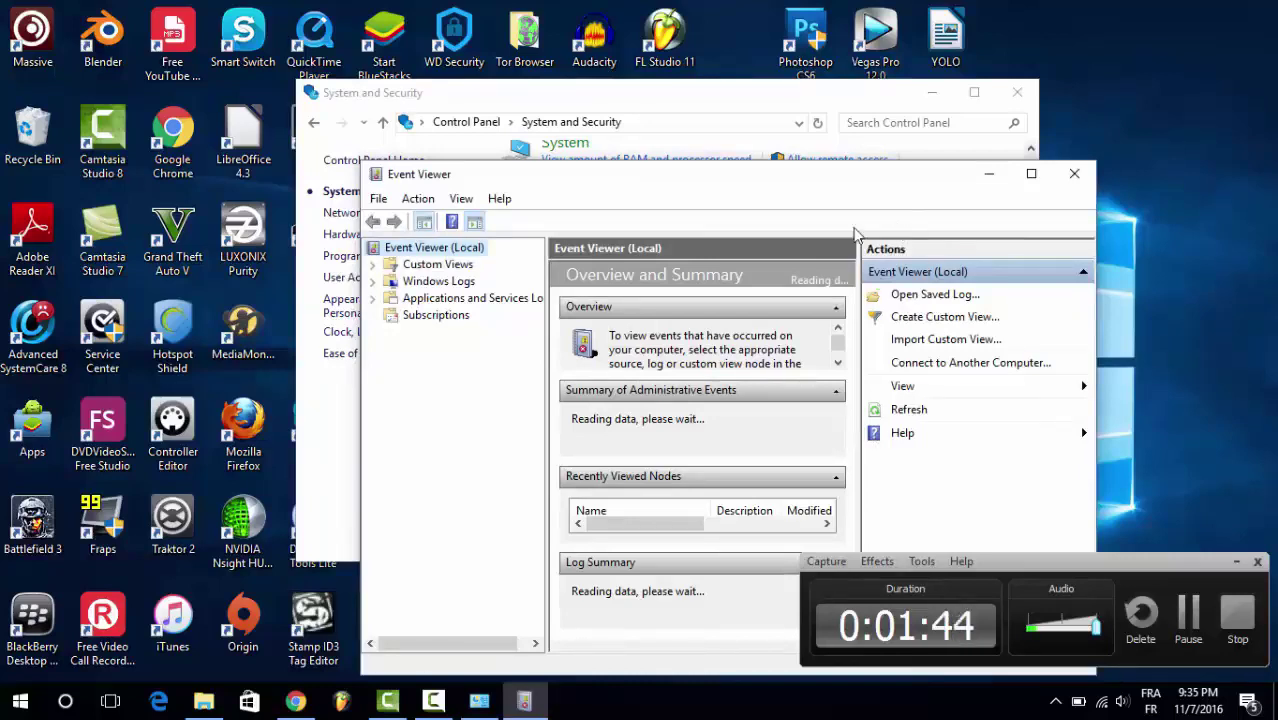
Step: Expand Windows Logs, open the System log and move the Event Viewer window higher on the desktop
click(374, 284)
click(436, 285)
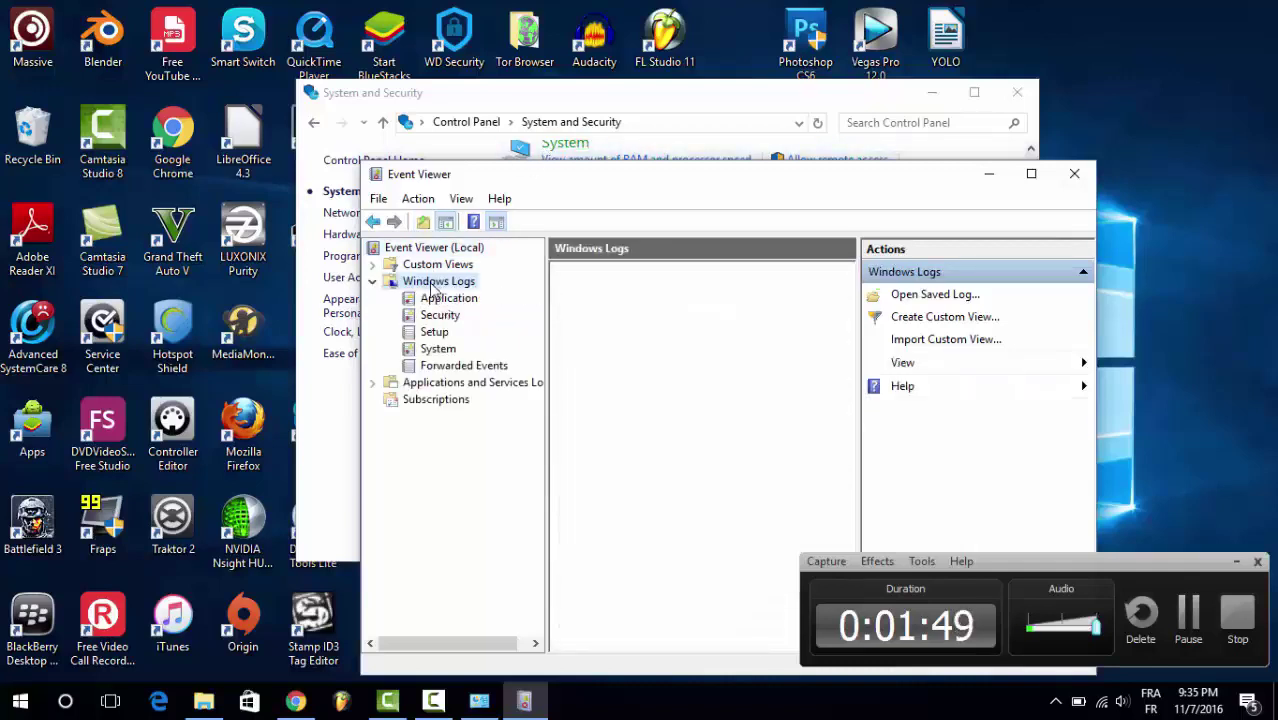
click(443, 351)
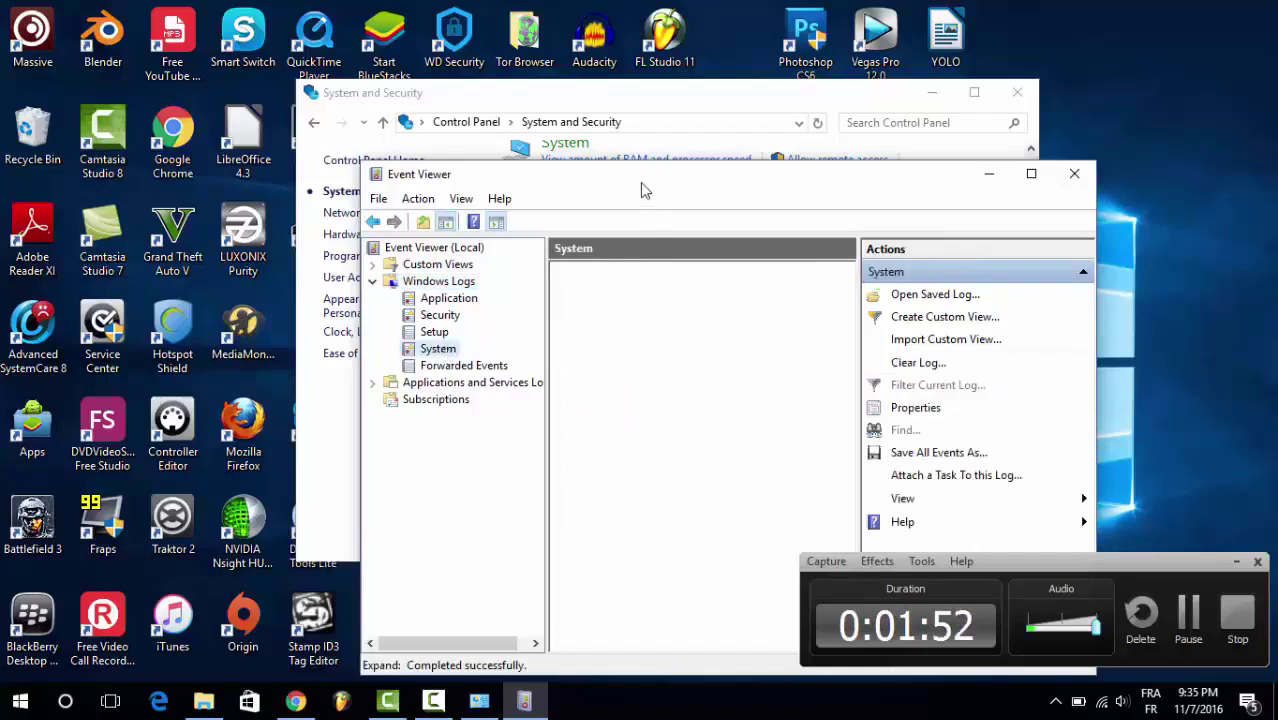
drag(645, 190, 604, 136)
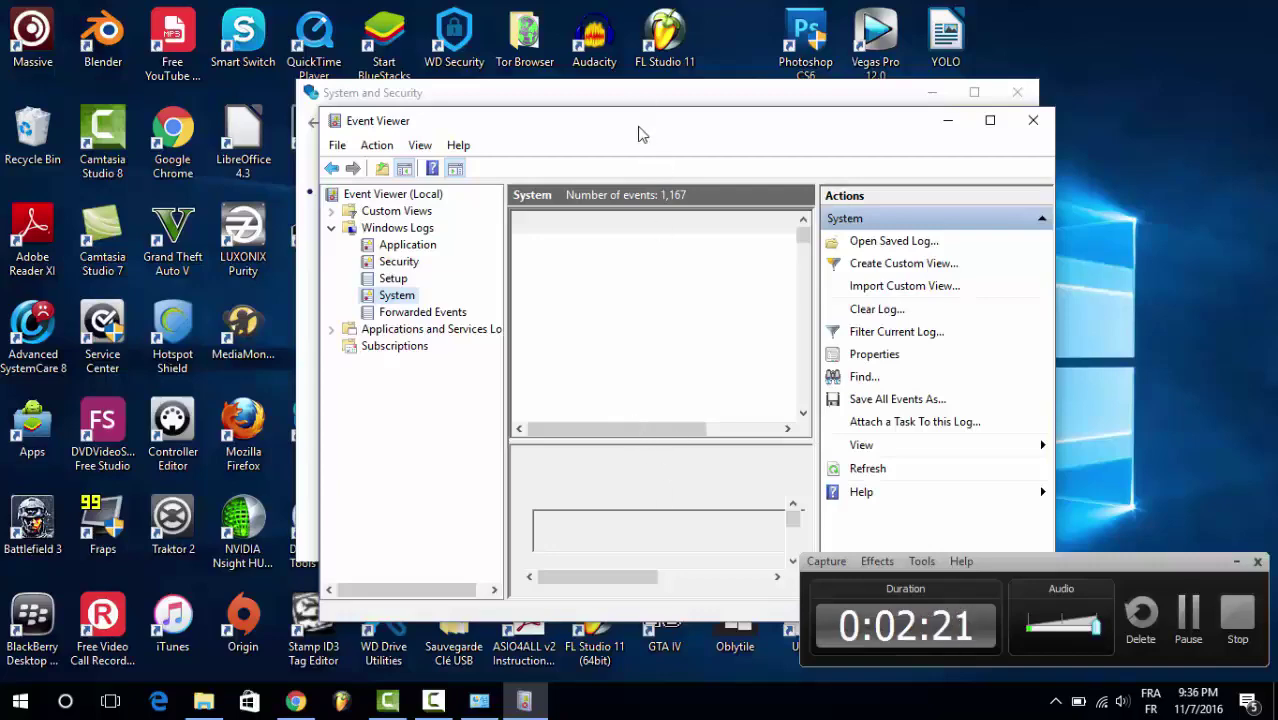
drag(641, 133, 612, 99)
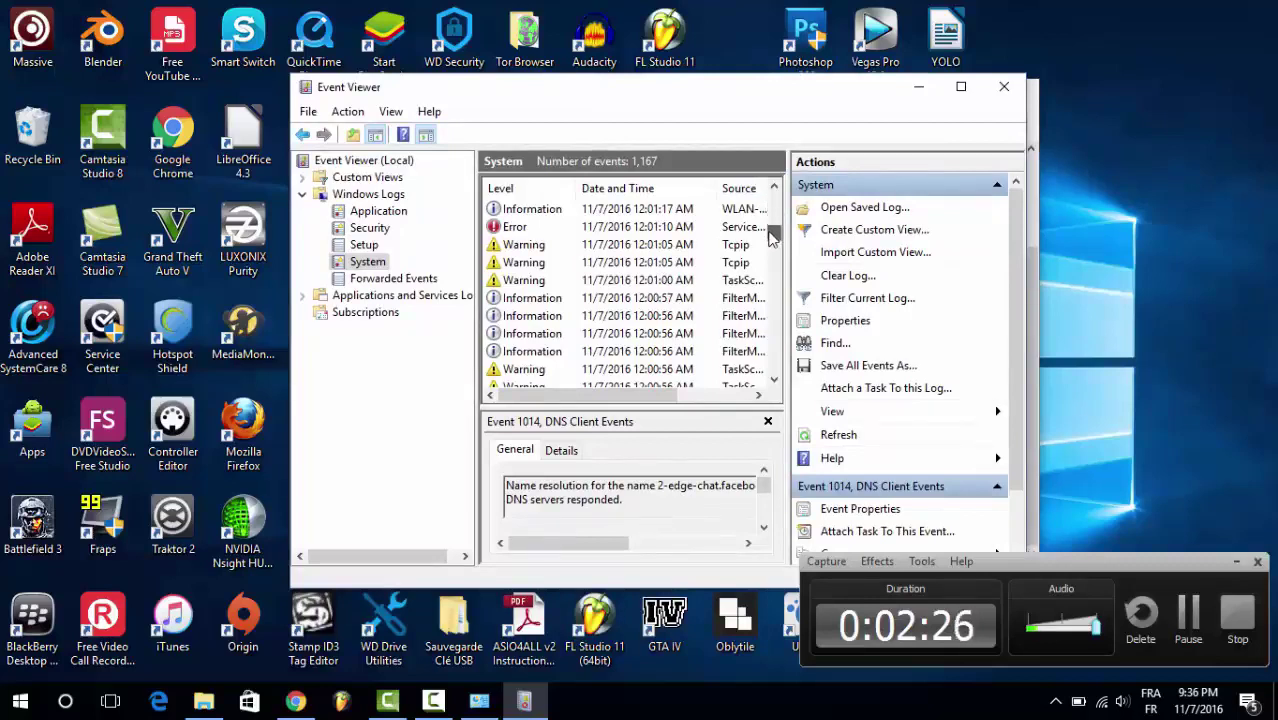
Step: Browse the System log down to its oldest events and maximize the Event Viewer window
drag(770, 235, 771, 241)
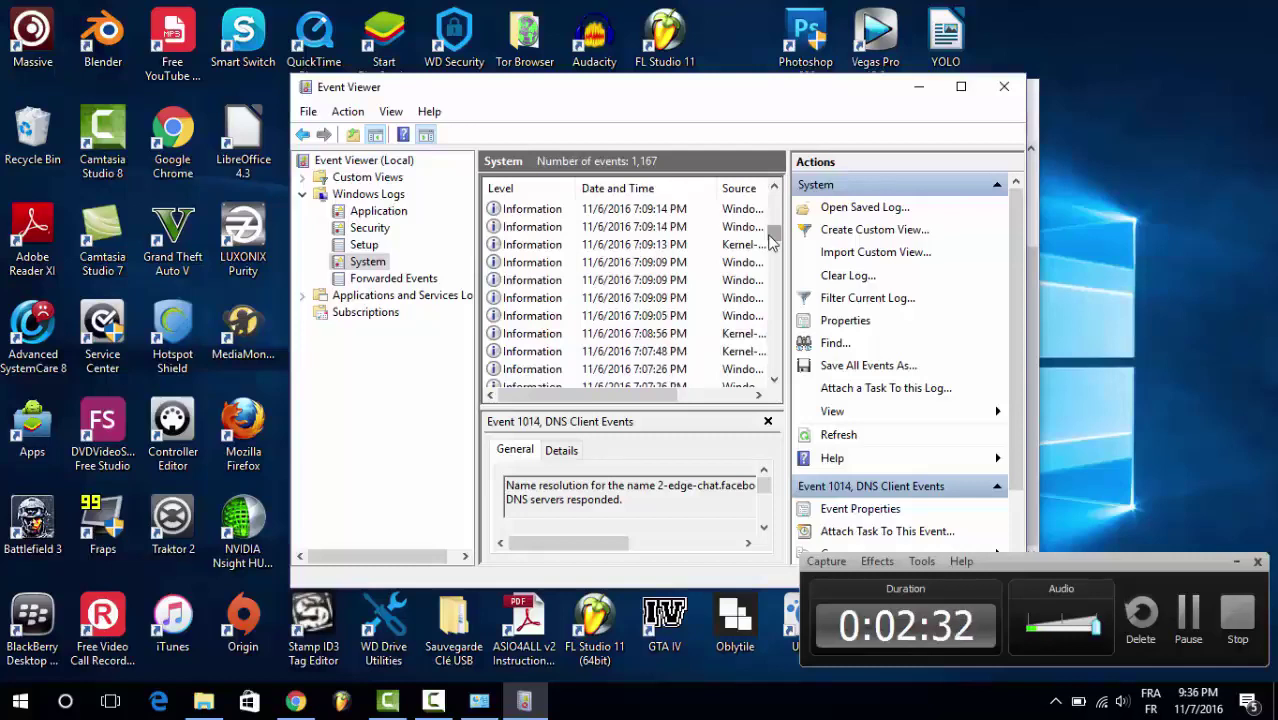
drag(771, 240, 762, 385)
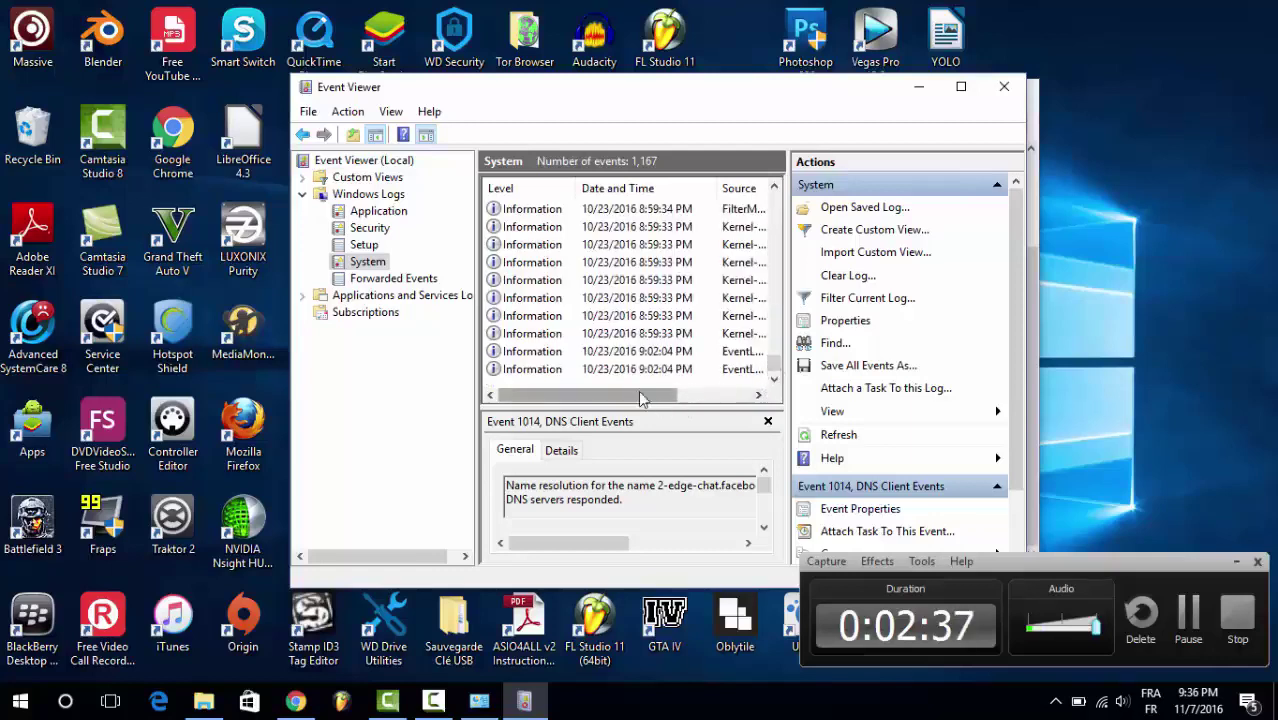
drag(679, 397, 645, 365)
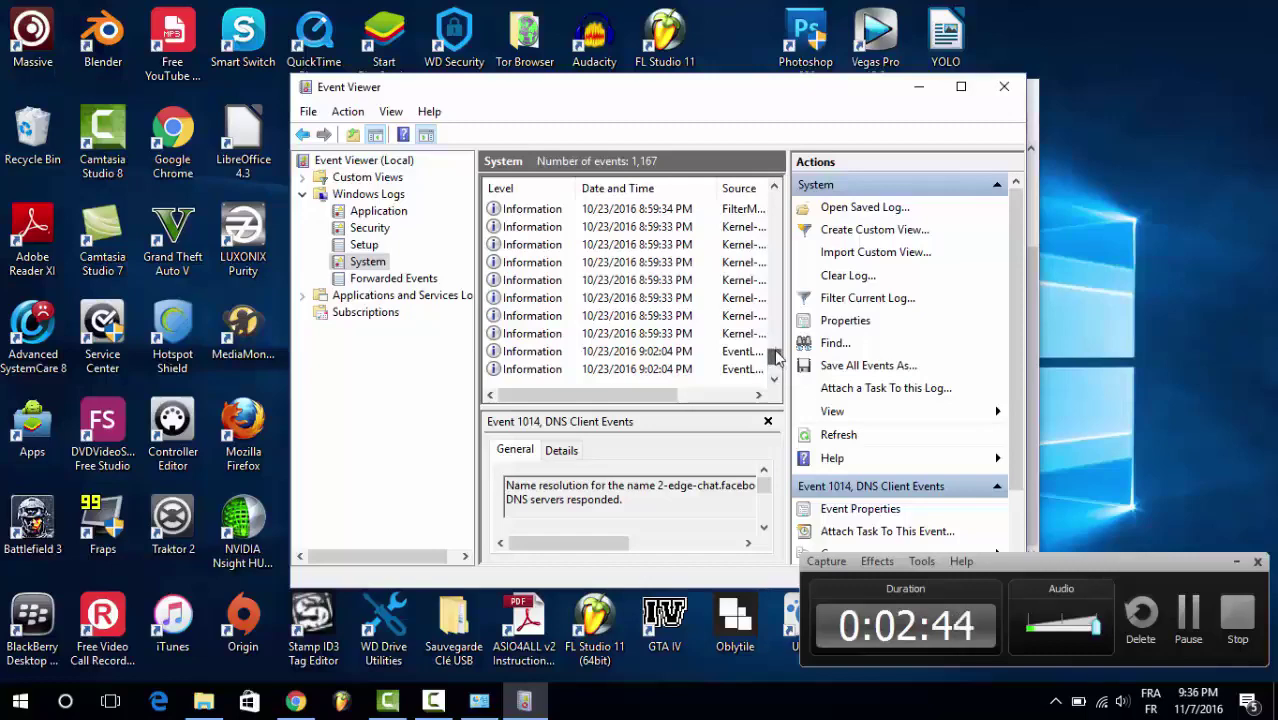
drag(777, 358, 779, 351)
click(962, 87)
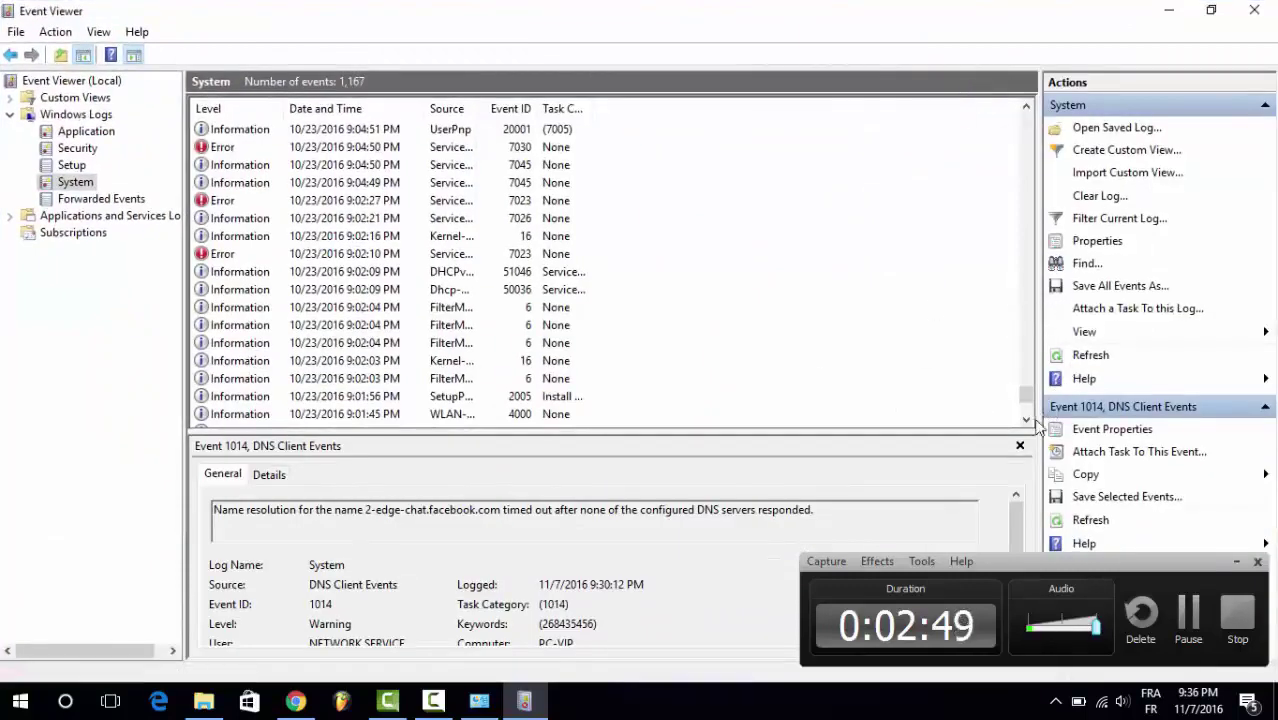
drag(1028, 403, 1027, 398)
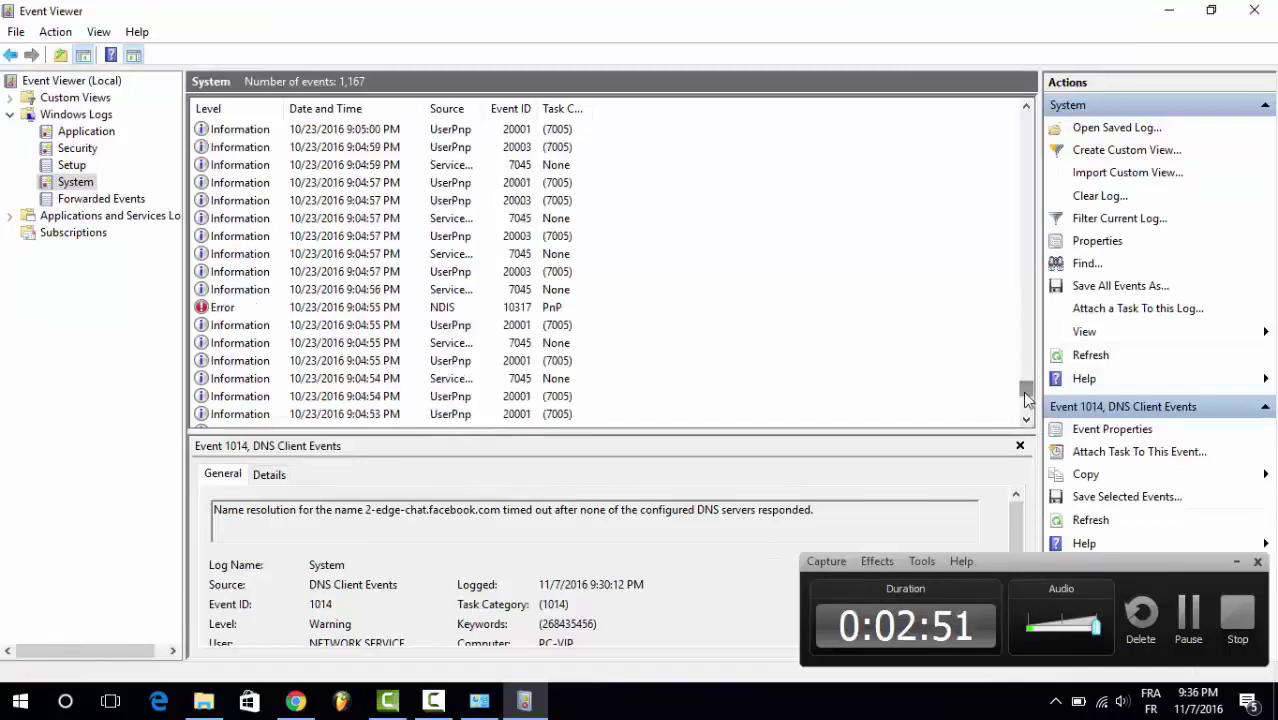
Step: Step through the System log entries from 10/23/2016 9:04 PM down to the oldest event, looking for the memory diagnostic results
click(283, 167)
key(Down)
key(Down)
key(Down)
key(Down)
key(Down)
key(Down)
key(Down)
key(Down)
key(Down)
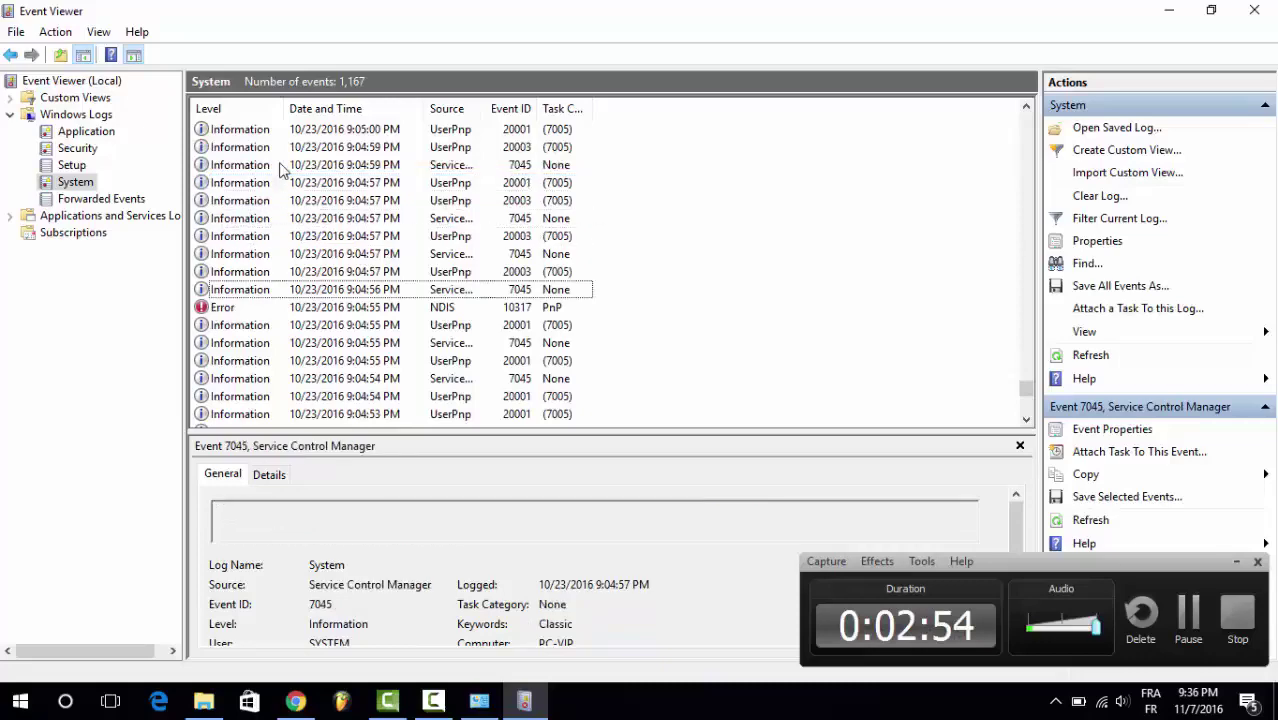
key(Up)
key(Up)
key(Up)
key(Down)
key(Down)
key(Down)
key(Down)
key(Down)
key(Down)
key(Down)
key(Down)
key(Down)
key(Down)
key(Down)
key(Down)
key(Down)
key(Down)
key(Down)
key(Down)
key(Down)
key(Down)
key(Down)
key(Down)
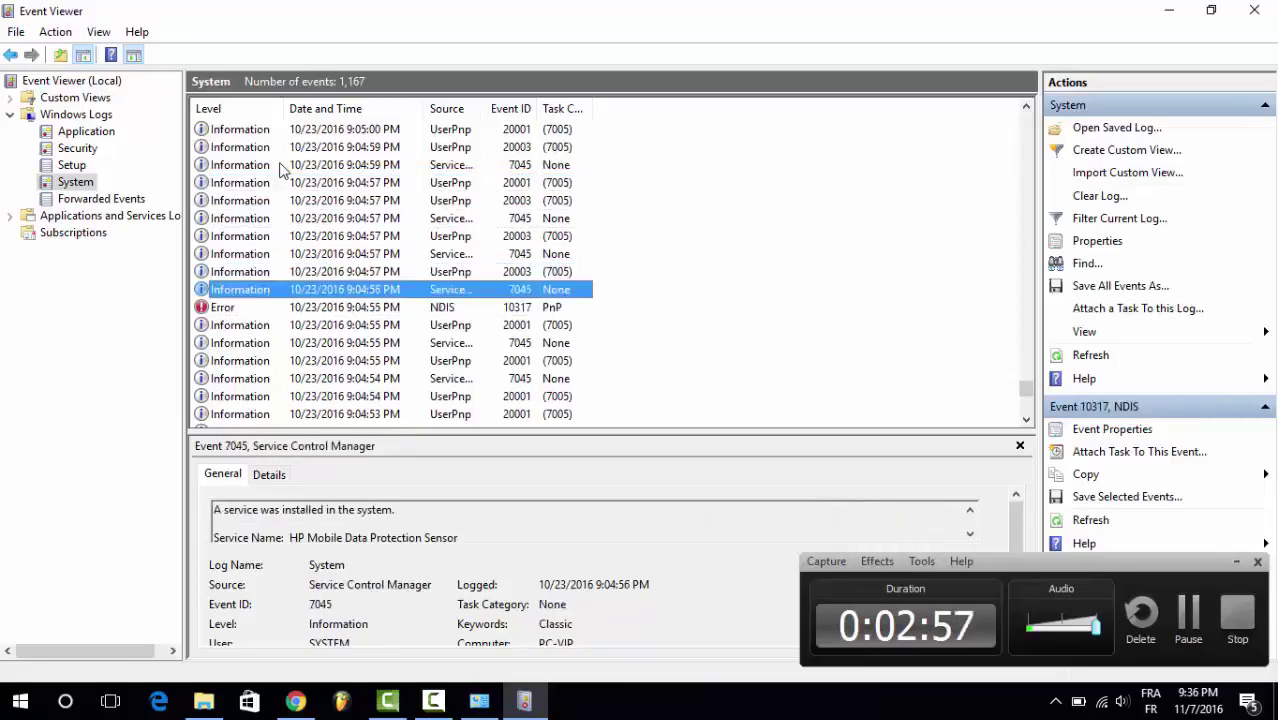
key(Down)
key(Down)
key(Down)
key(Down)
key(Down)
key(Down)
key(Down)
key(Down)
key(Down)
key(Down)
key(Down)
key(Down)
key(Down)
key(Down)
key(Down)
key(Down)
key(Down)
key(Down)
key(Down)
key(Down)
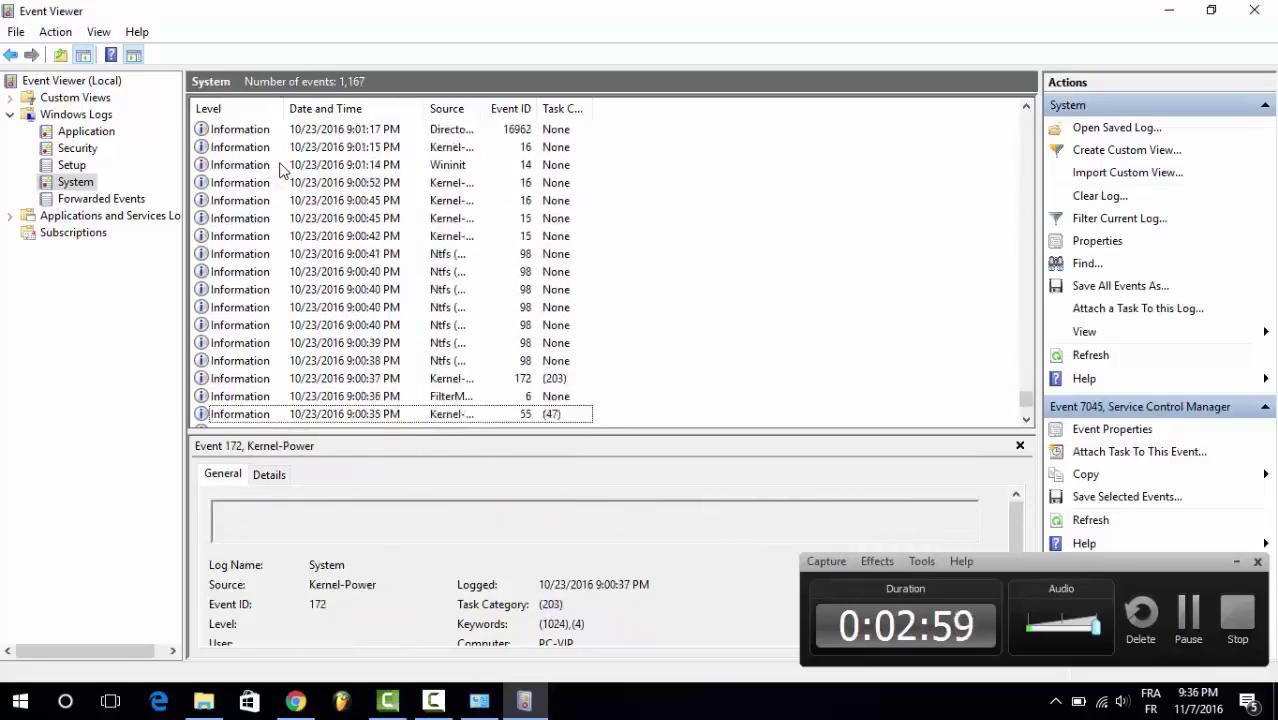
Step: Go back up through the System log from its oldest events toward newer entries, checking each source for the memory diagnostic results
key(Up)
key(Up)
key(Up)
key(Up)
key(Up)
key(Up)
key(Up)
key(Up)
key(Up)
key(Up)
key(Up)
key(Up)
key(Up)
key(Up)
key(Up)
key(Up)
key(Up)
key(Up)
key(Up)
key(Up)
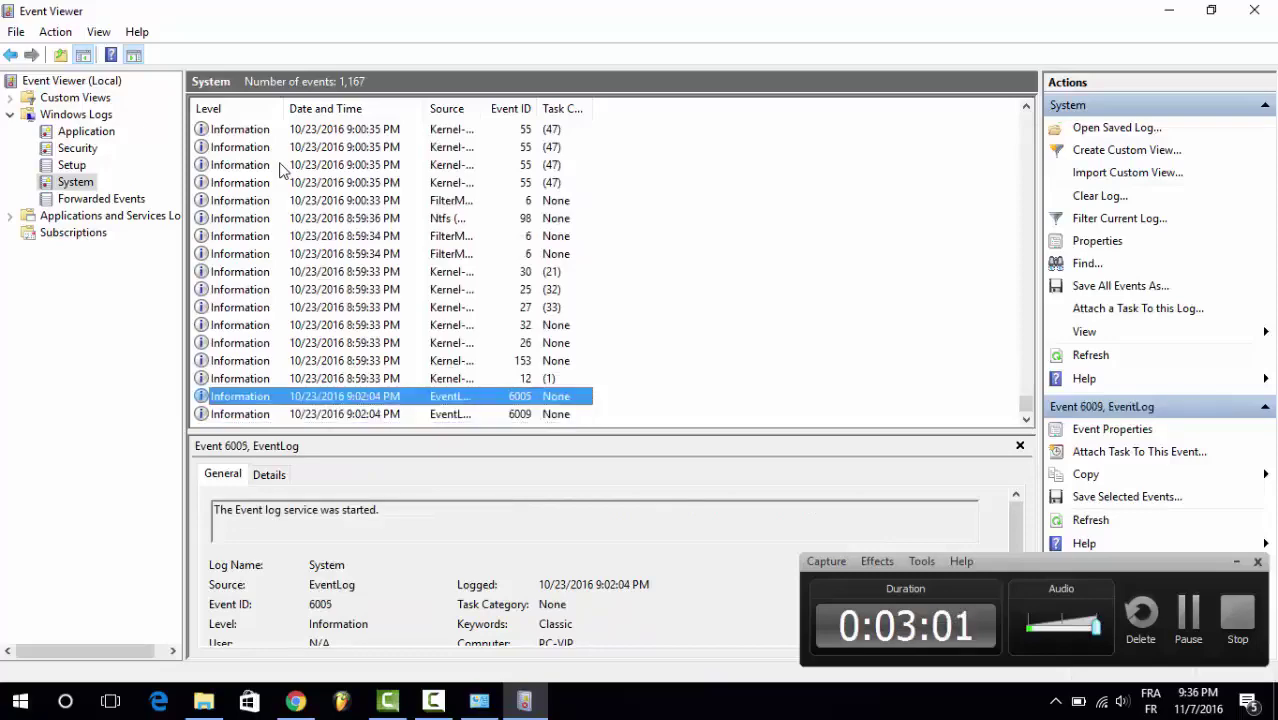
key(Up)
key(Up)
key(Up)
key(Up)
key(Up)
key(Up)
key(Up)
key(Up)
key(Up)
key(Up)
key(Up)
key(Up)
key(Up)
key(Up)
key(Up)
key(Up)
key(Up)
key(Up)
key(Up)
key(Up)
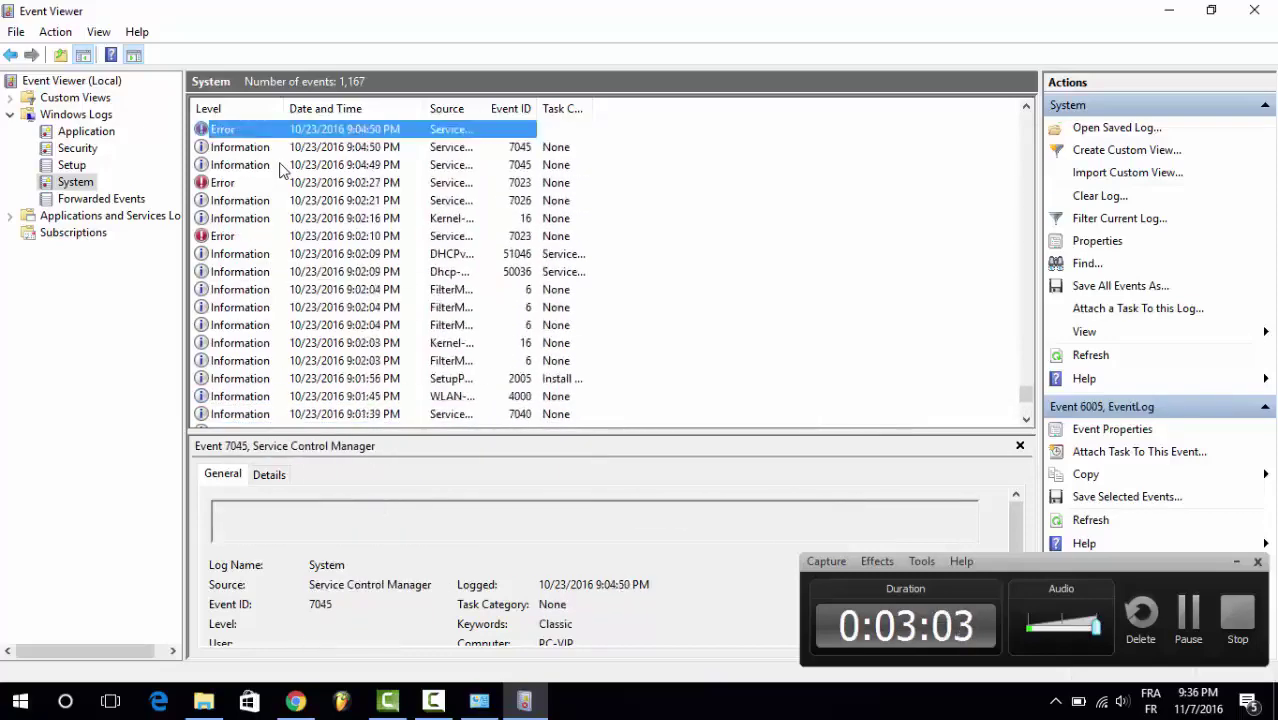
key(Up)
key(Up)
key(Up)
key(Up)
key(Up)
key(Up)
key(Up)
key(Up)
key(Up)
key(Up)
key(Up)
key(Up)
key(Up)
key(Up)
key(Up)
key(Up)
key(Up)
key(Up)
key(Up)
key(Up)
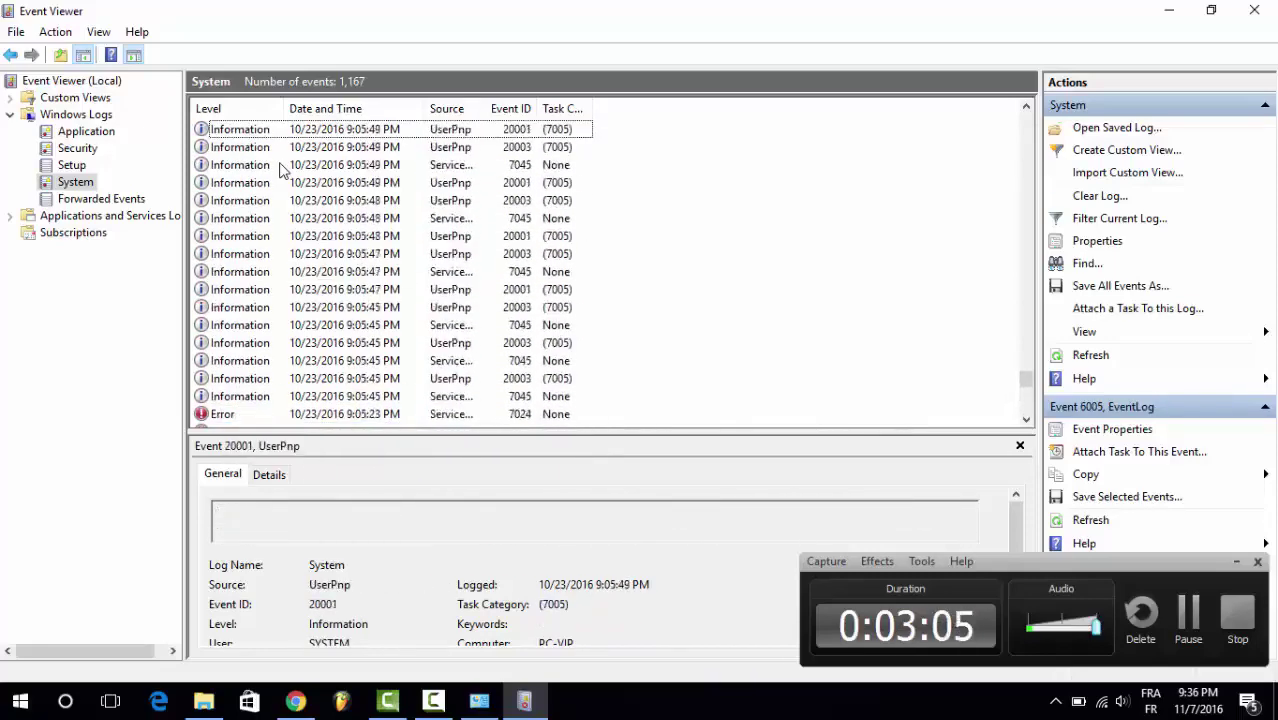
key(Up)
key(Up)
key(Up)
key(Up)
key(Up)
key(Up)
key(Up)
key(Up)
key(Up)
key(Up)
key(Up)
key(Up)
key(Up)
key(Up)
key(Up)
key(Up)
key(Up)
key(Up)
key(Up)
key(Up)
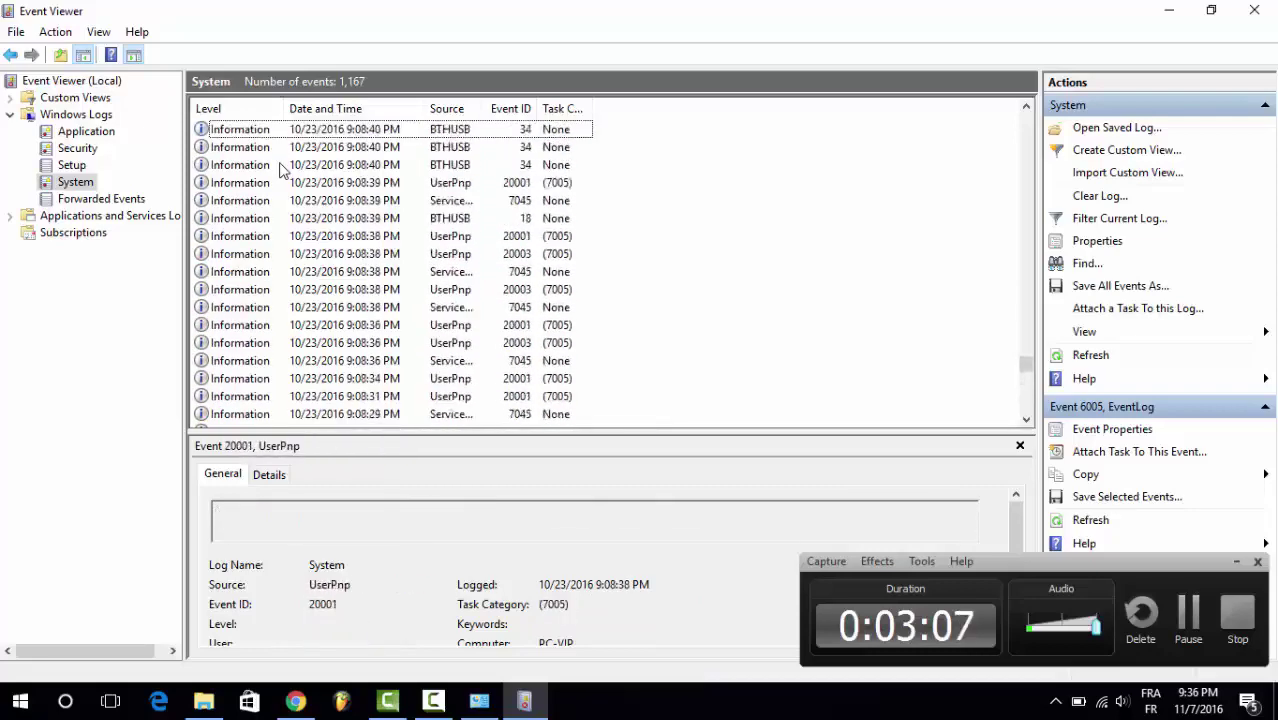
key(Up)
key(Up)
key(Up)
key(Up)
key(Up)
key(Up)
key(Up)
key(Up)
key(Up)
key(Up)
key(Up)
key(Up)
key(Up)
key(Up)
key(Up)
key(Up)
key(Up)
key(Up)
key(Up)
key(Up)
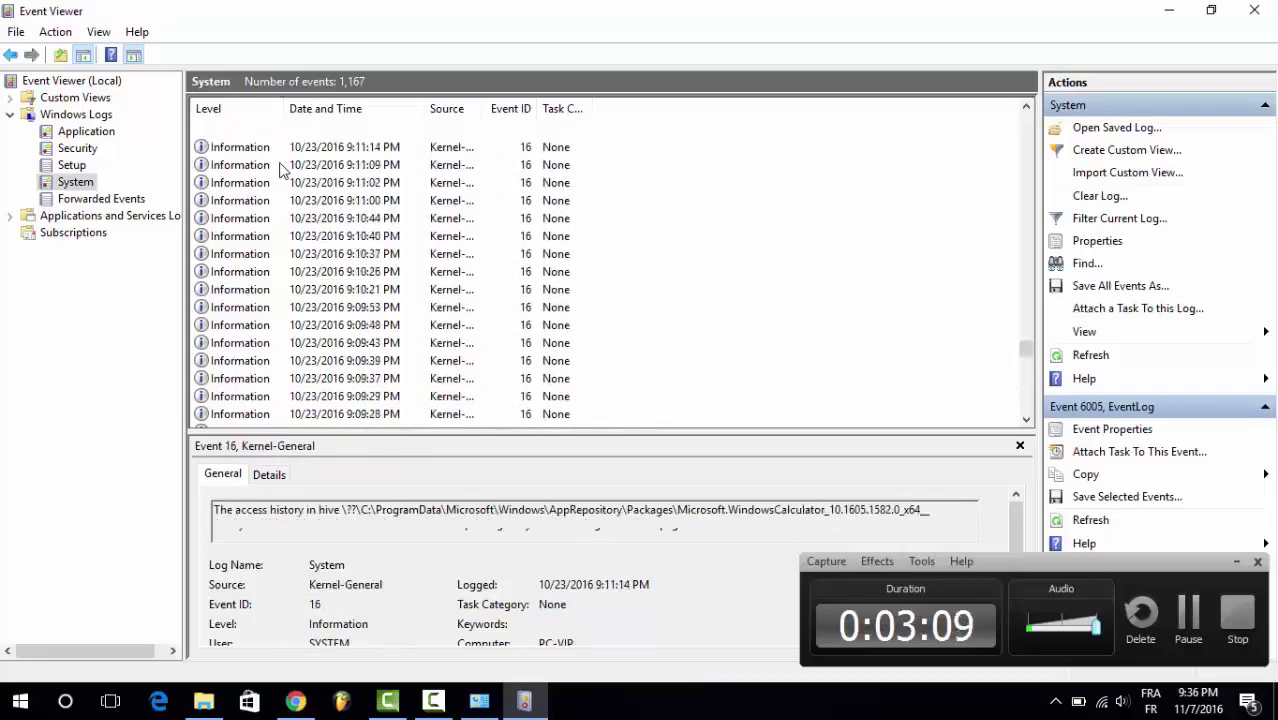
Step: Check the System log entries from 10/23/2016 9:11:14 PM up to 9:37:29 PM for memory diagnostic results, and return to the oldest events
key(Up)
key(Up)
key(Up)
key(Up)
key(Up)
key(Up)
key(Up)
key(Up)
key(Up)
key(Up)
key(Up)
key(Up)
key(Up)
key(Up)
key(Up)
key(Up)
key(Up)
key(Up)
key(Up)
key(Up)
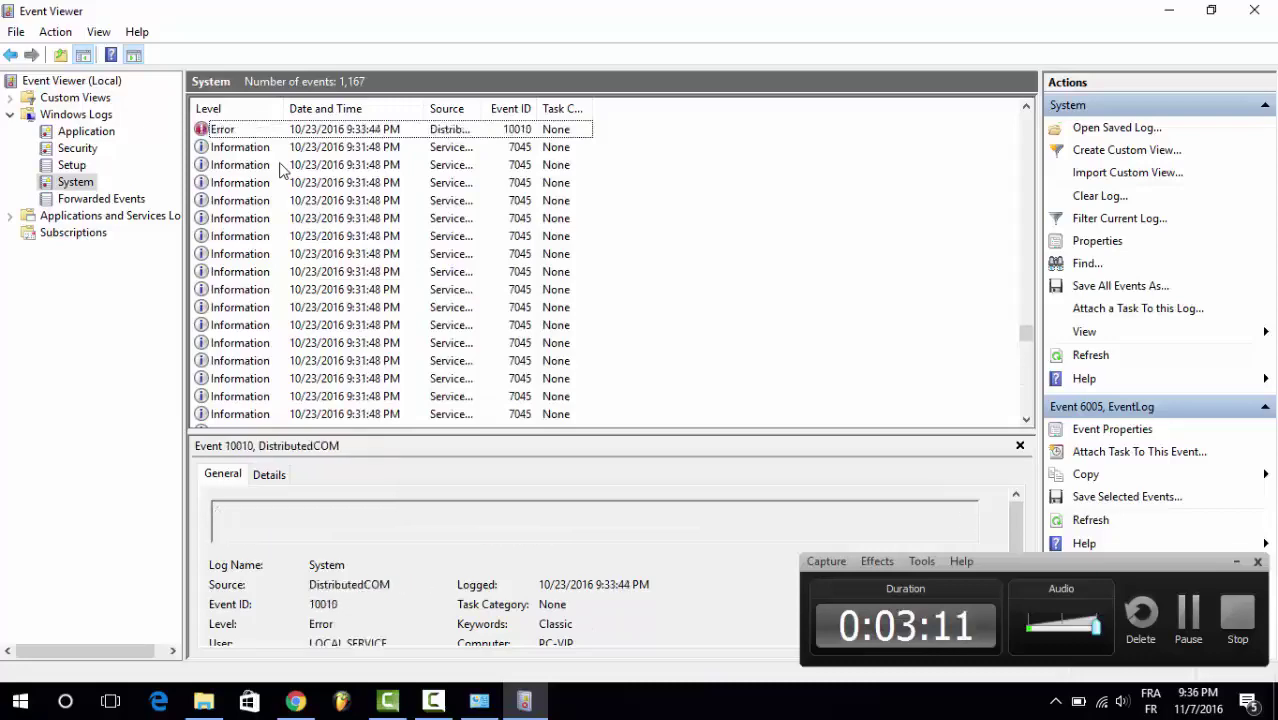
key(Up)
key(Up)
key(Up)
key(Up)
key(Up)
key(Up)
key(Up)
key(Up)
key(Up)
key(Up)
key(Up)
key(Up)
key(Up)
key(Up)
key(Up)
key(Up)
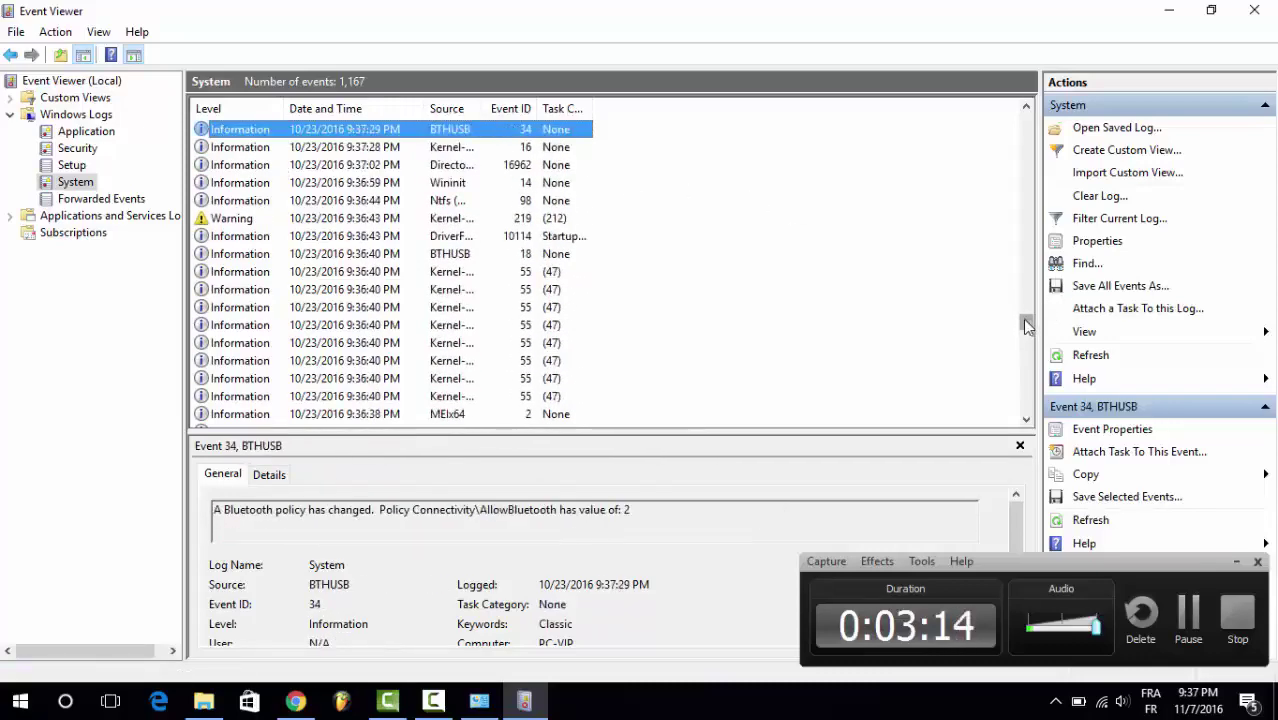
drag(1025, 324, 1012, 437)
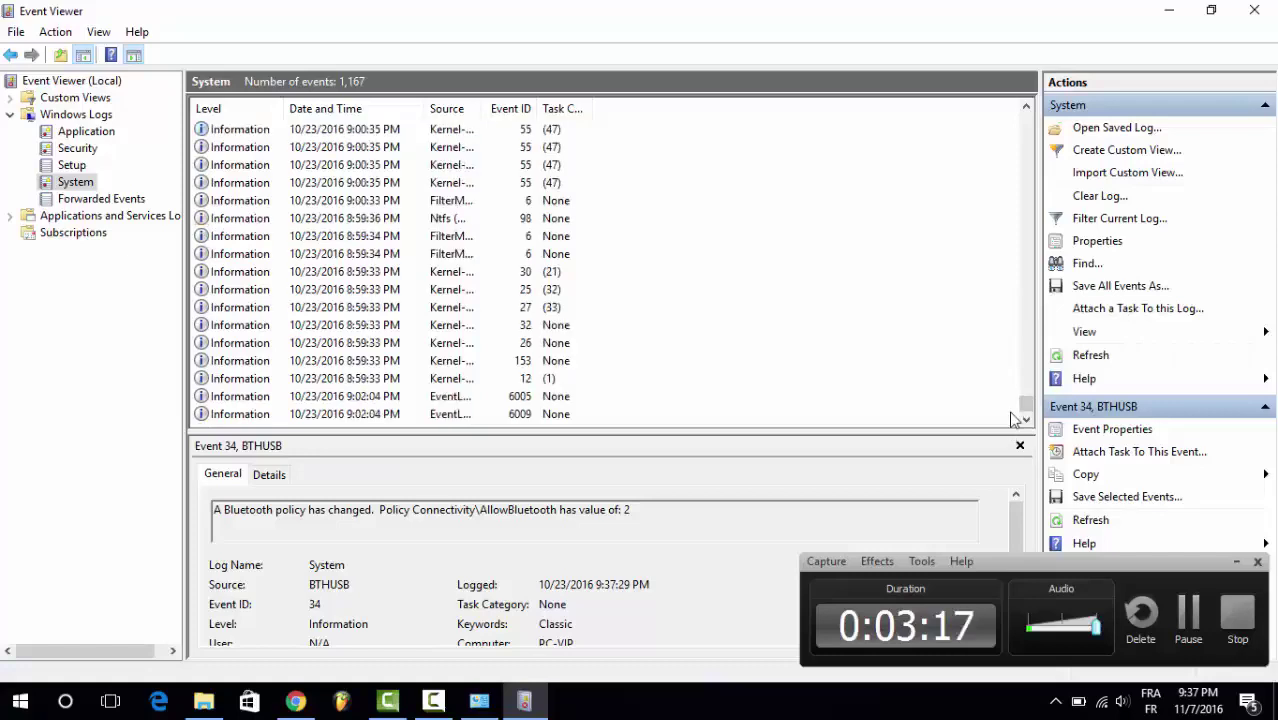
click(1188, 615)
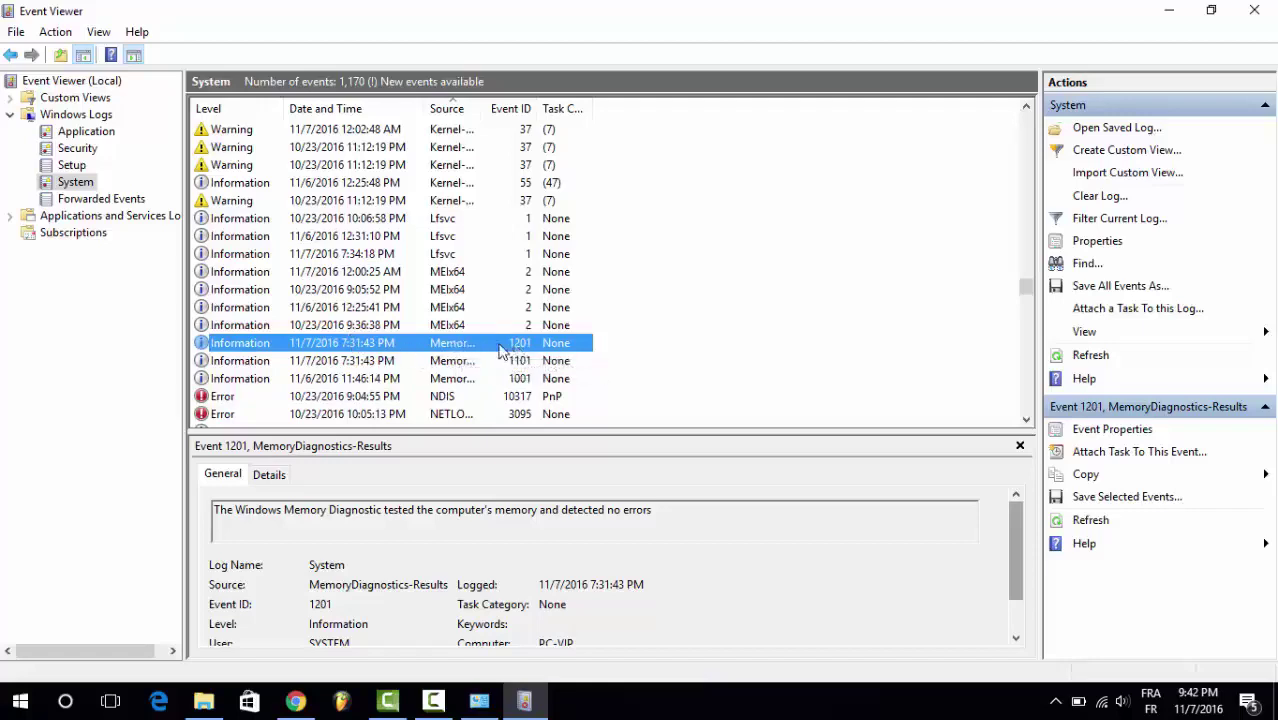
Step: Open the properties of the MemoryDiagnostics-Results event with ID 1201 to read the memory test result
double_click(451, 350)
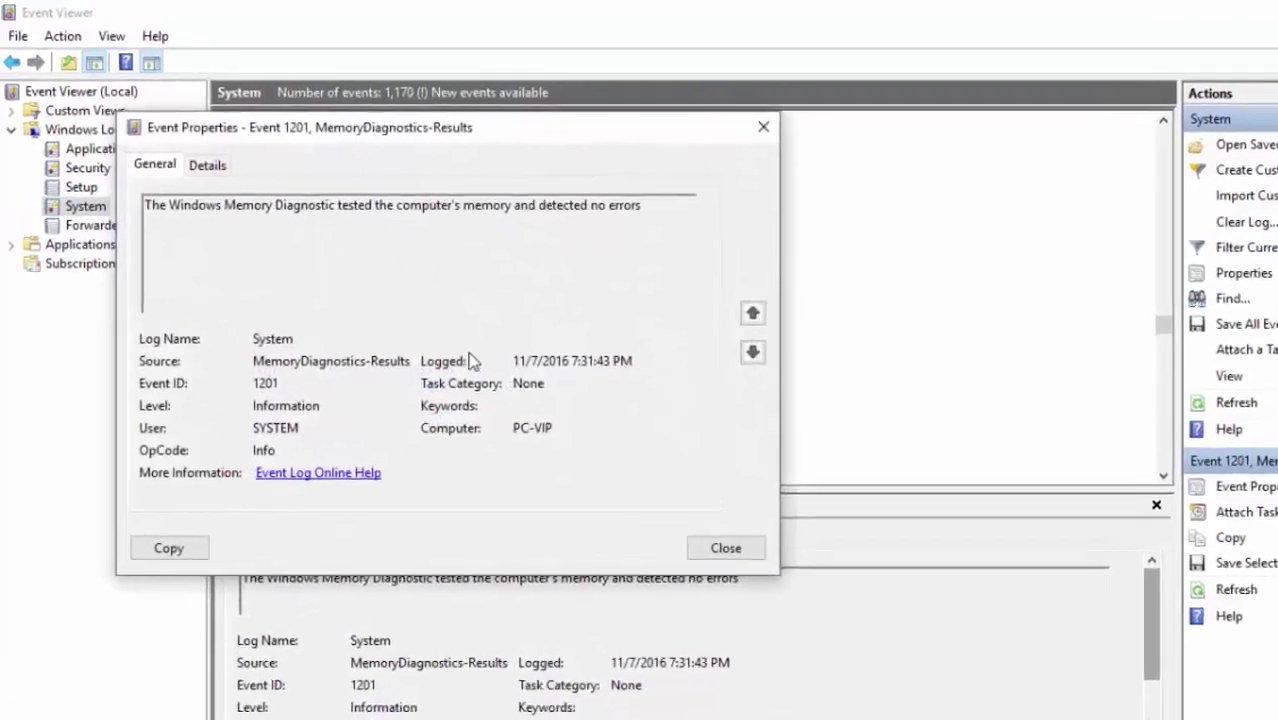